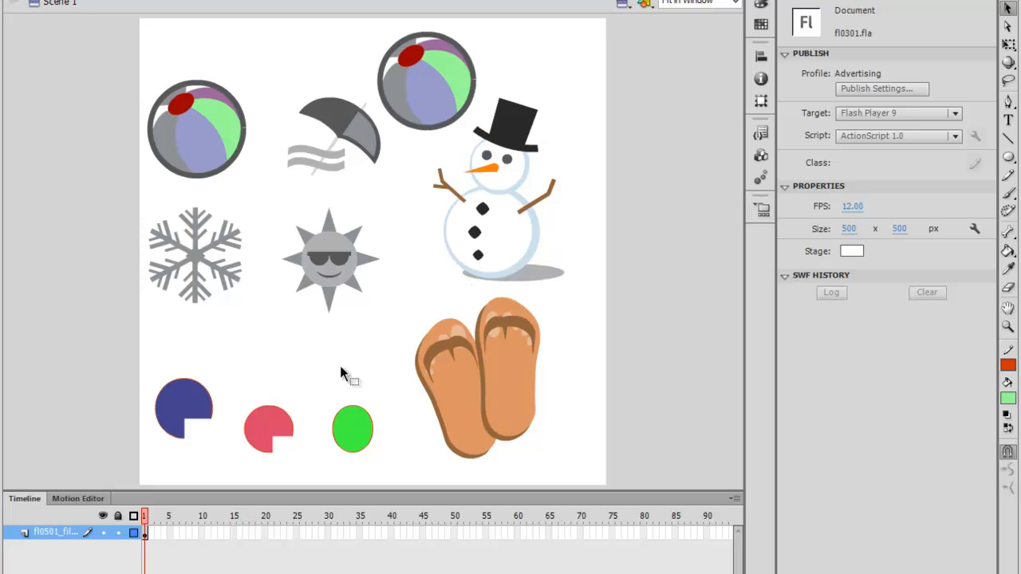
- Inspect the properties of the green, pink and blue shapes and the flip-flops, and preview the gfxFlipFlops and gfxSnowman library symbols
left_click(342, 440)
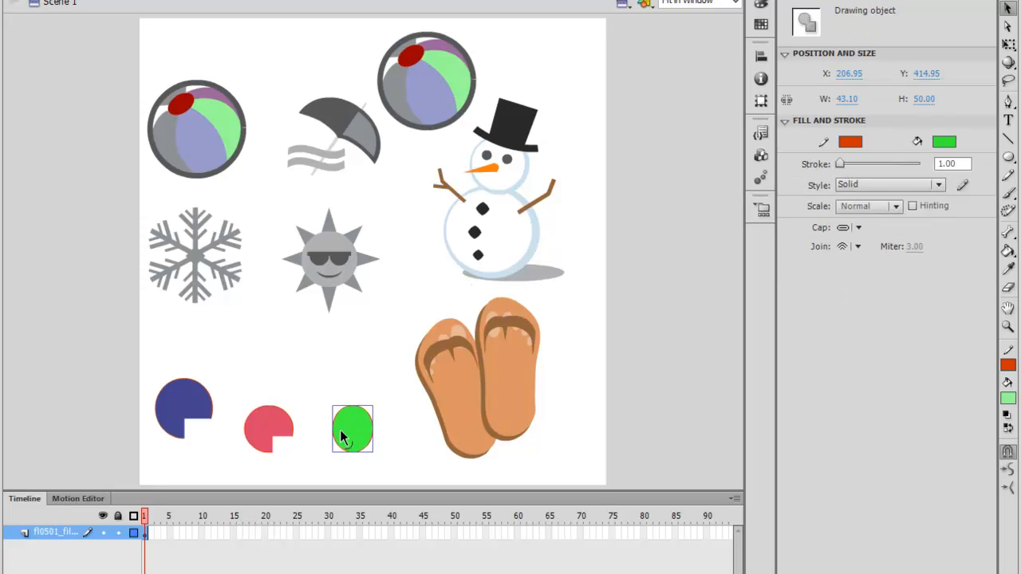
left_click(272, 436)
left_click(185, 419)
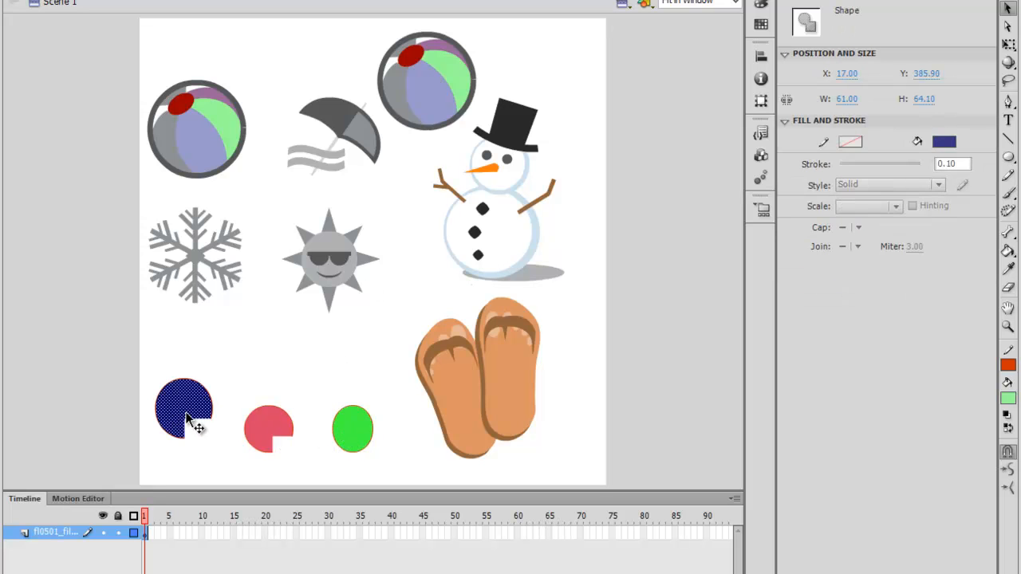
left_click(456, 405)
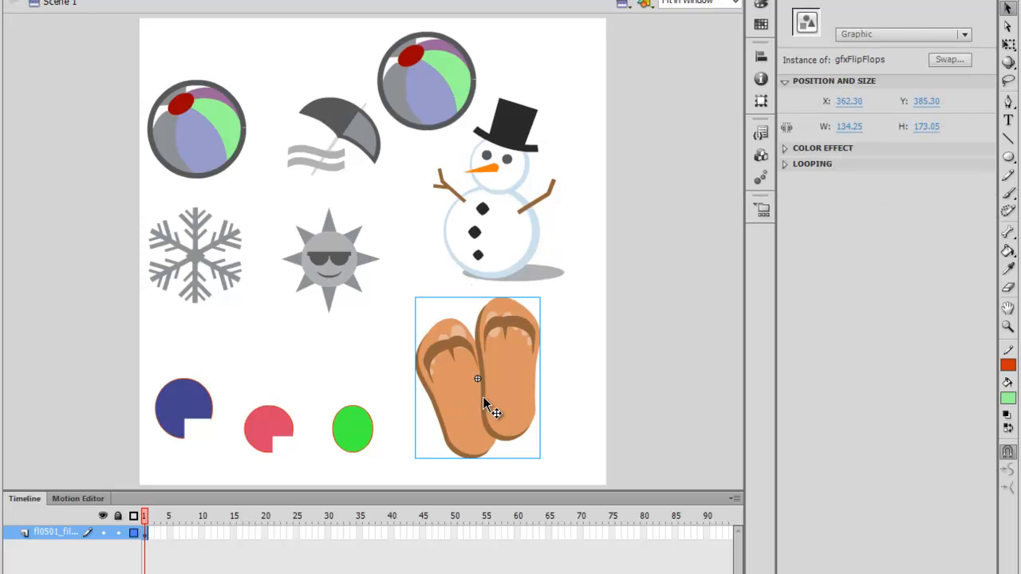
key("ctrl+l")
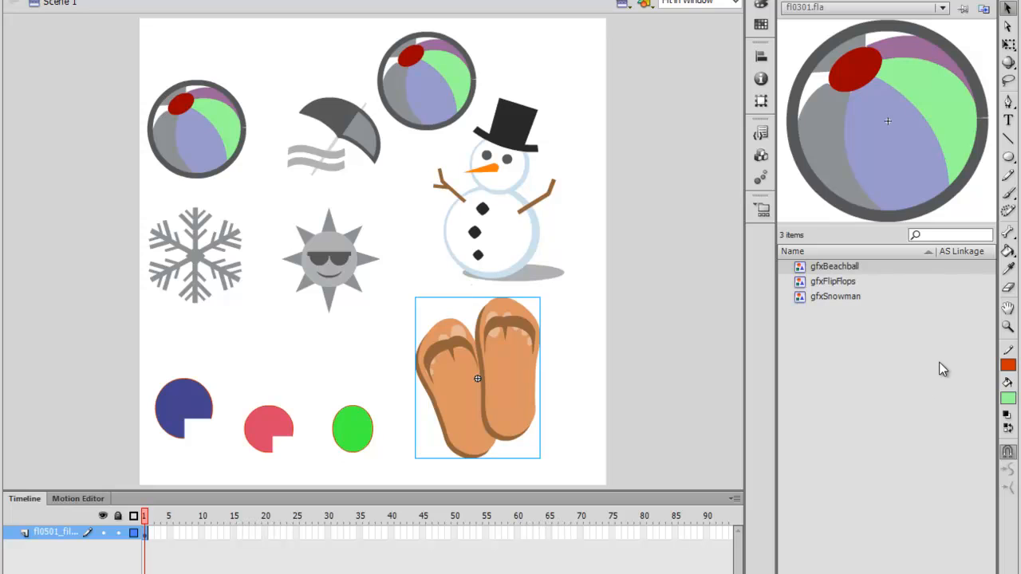
left_click(861, 281)
left_click(859, 300)
- Place an extra gfxSnowman instance from the library in the middle of the stage and delete it again
left_click_drag(859, 304, 622, 243)
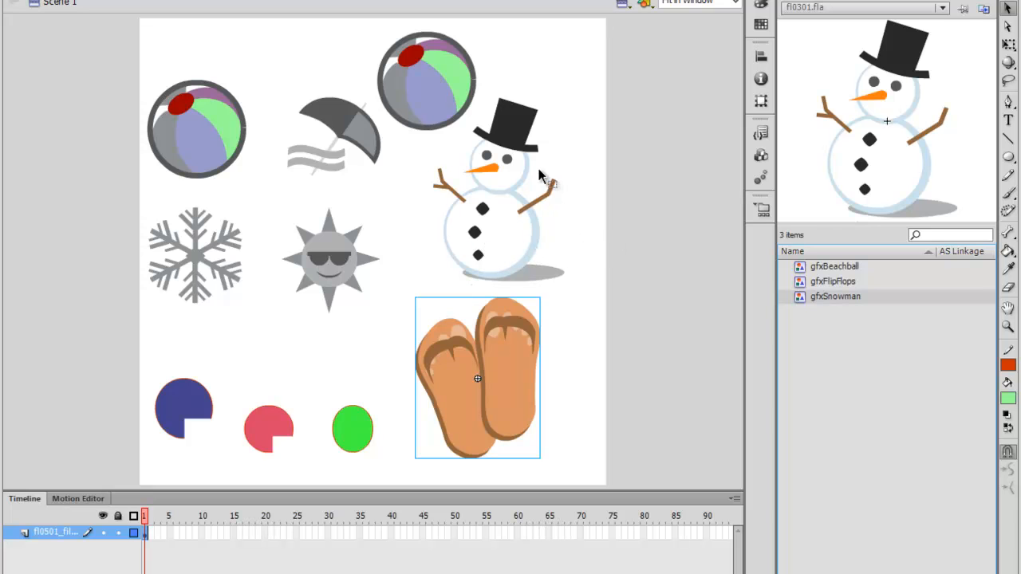
left_click_drag(827, 303, 369, 319)
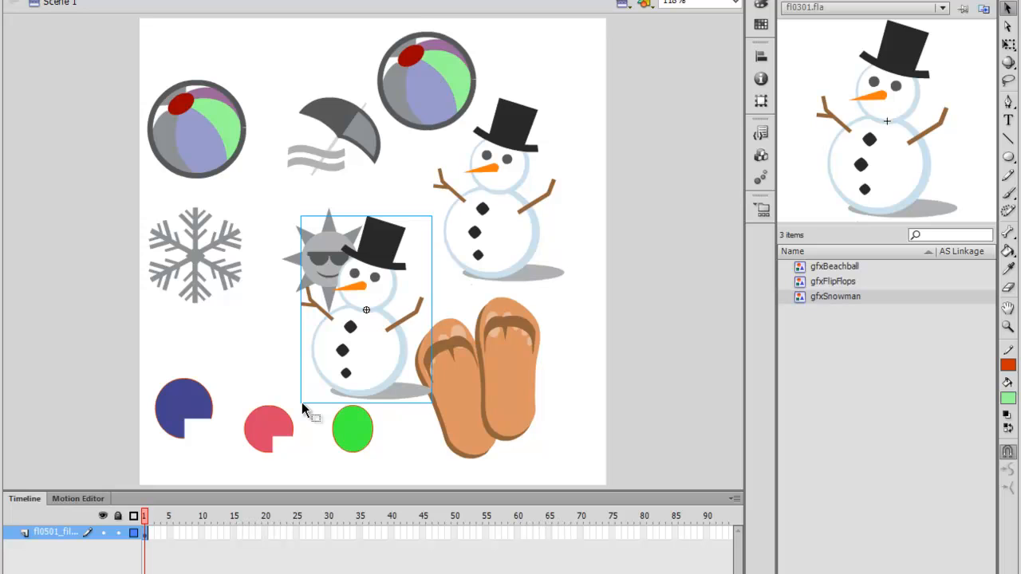
key("Delete")
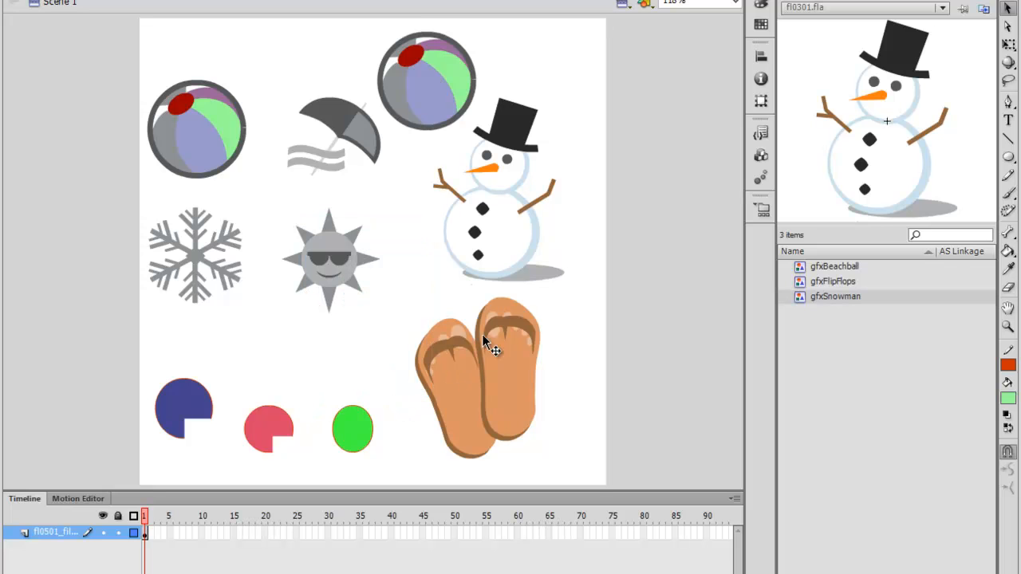
- Delete the snowman, the flip-flops and both beach balls from the stage
left_click(501, 263)
key("Delete")
left_click(501, 396)
key("Delete")
left_click(457, 98)
key("Delete")
left_click(181, 132)
key("Delete")
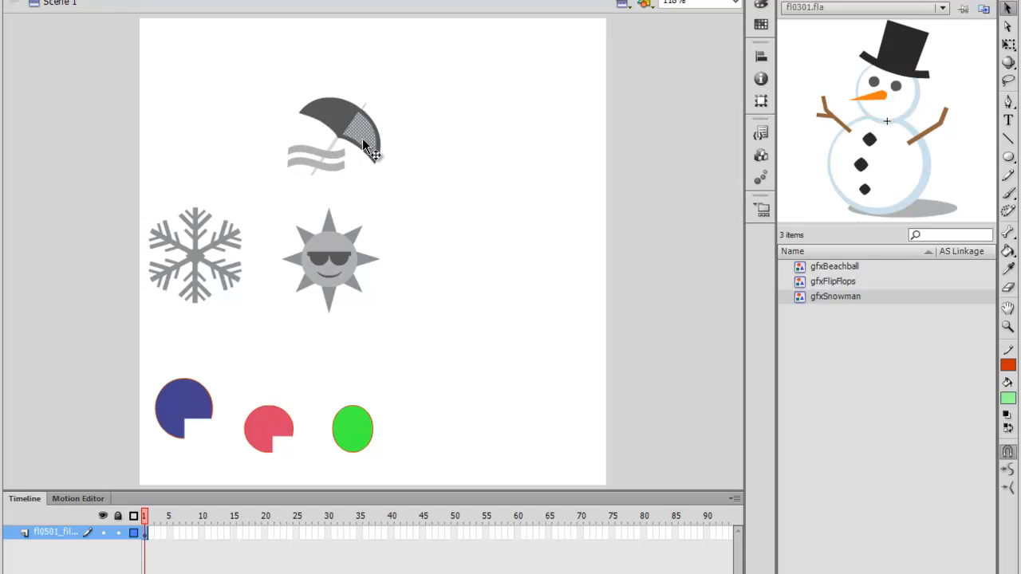
- Examine the umbrella, sun and snowflake artwork on the stage by selecting their shapes, and clear the selection
left_click(338, 260)
left_click(199, 259)
left_click(190, 392)
left_click(204, 193)
left_click(196, 251)
left_click(337, 246)
left_click(197, 255)
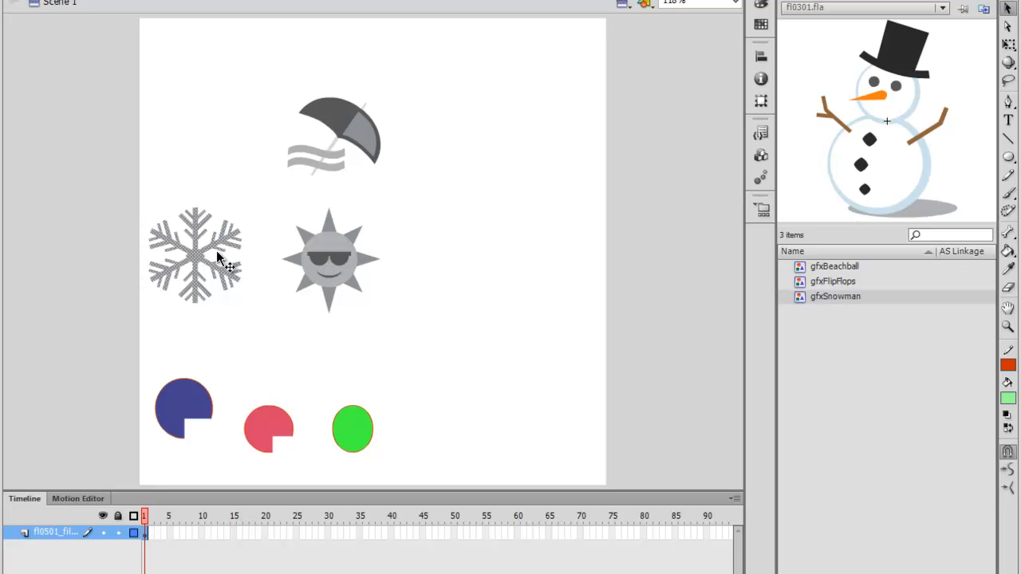
left_click(268, 239)
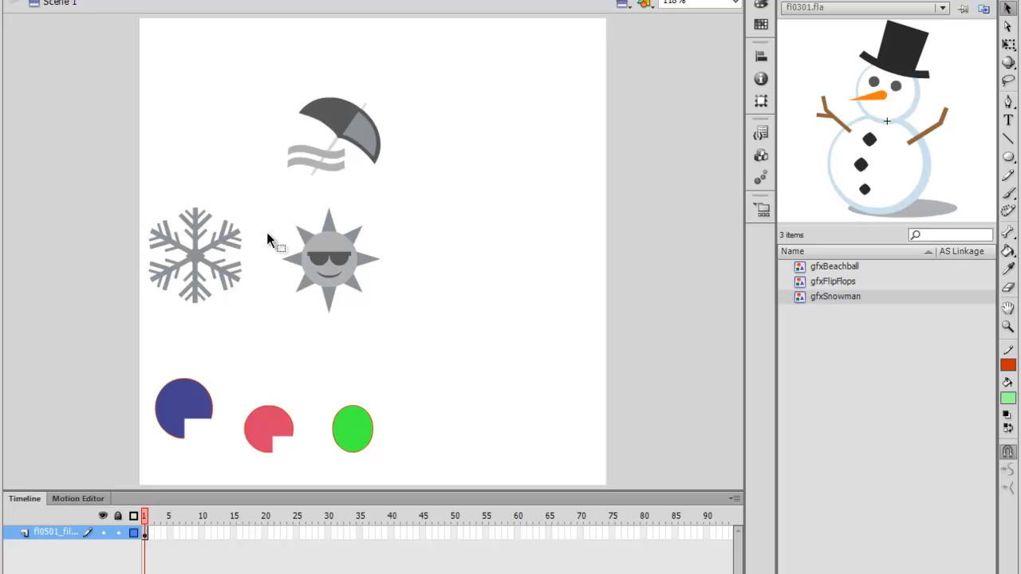
- Convert the snowflake shape to a Graphic symbol named gfxSnowflake with a centre registration point
left_click(196, 255)
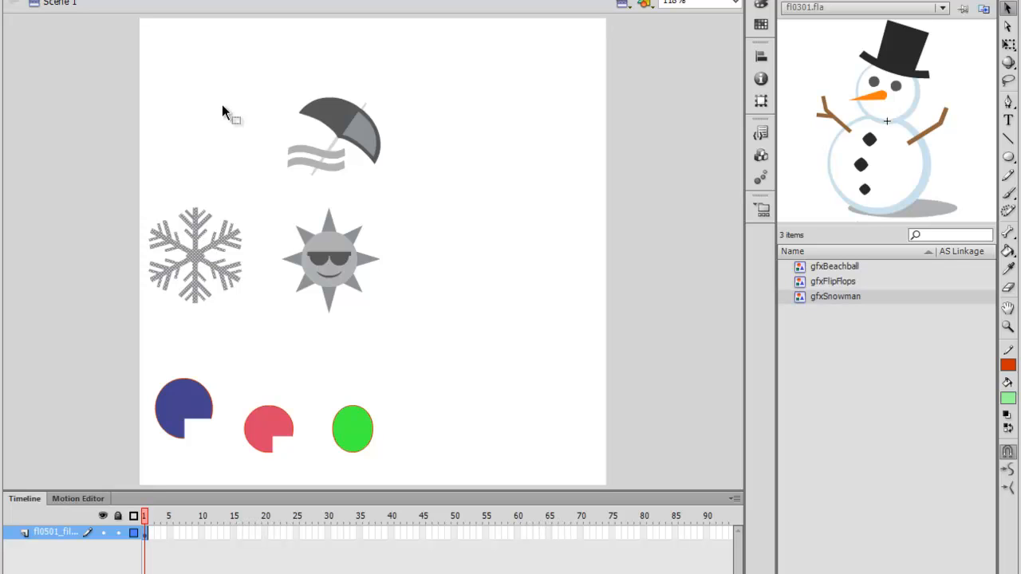
left_click(195, 0)
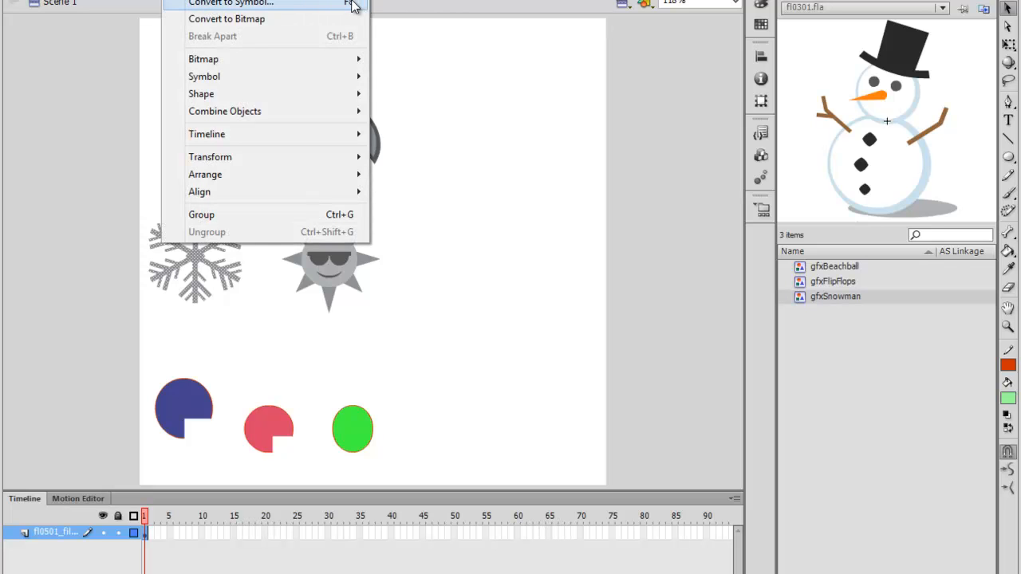
left_click(229, 4)
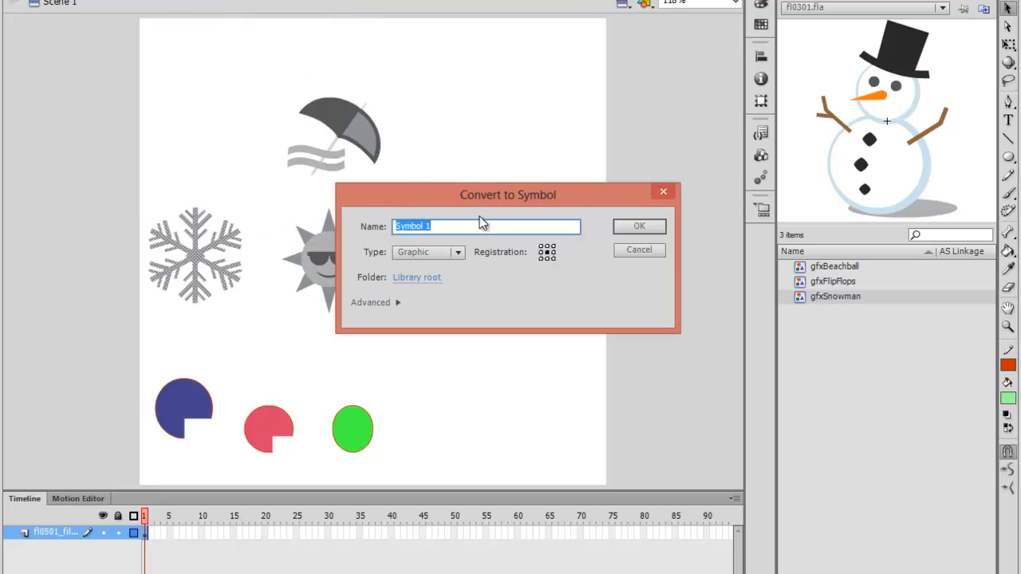
type("g")
type("fx")
type("Snowf")
type("lack")
key("BackSpace")
key("BackSpace")
type("ke")
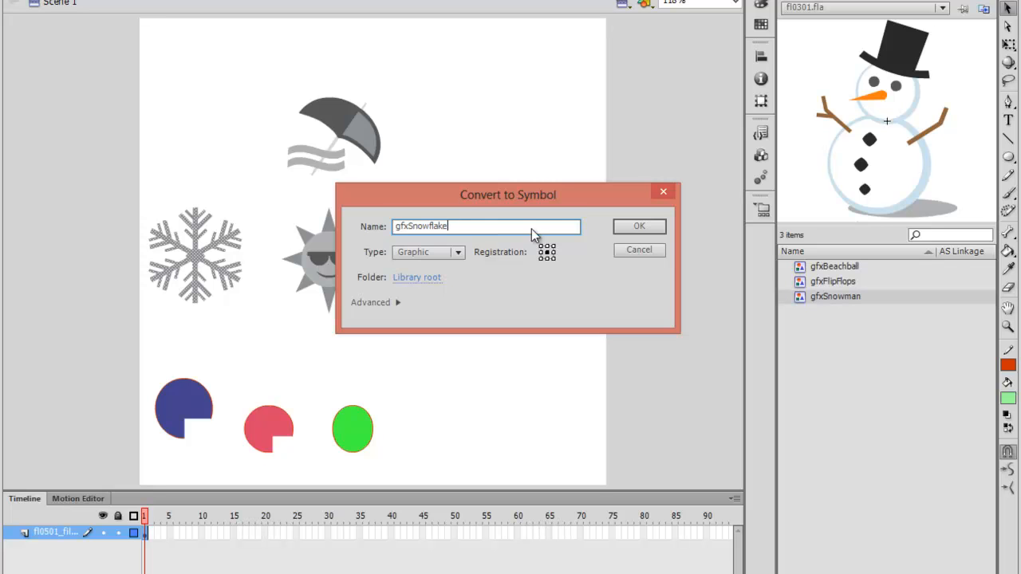
left_click(547, 253)
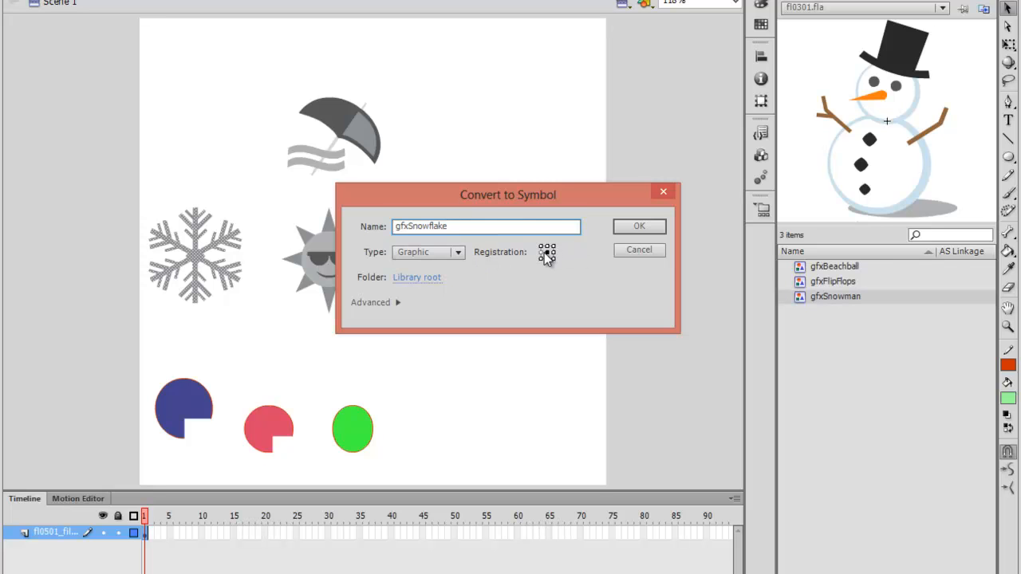
left_click(640, 225)
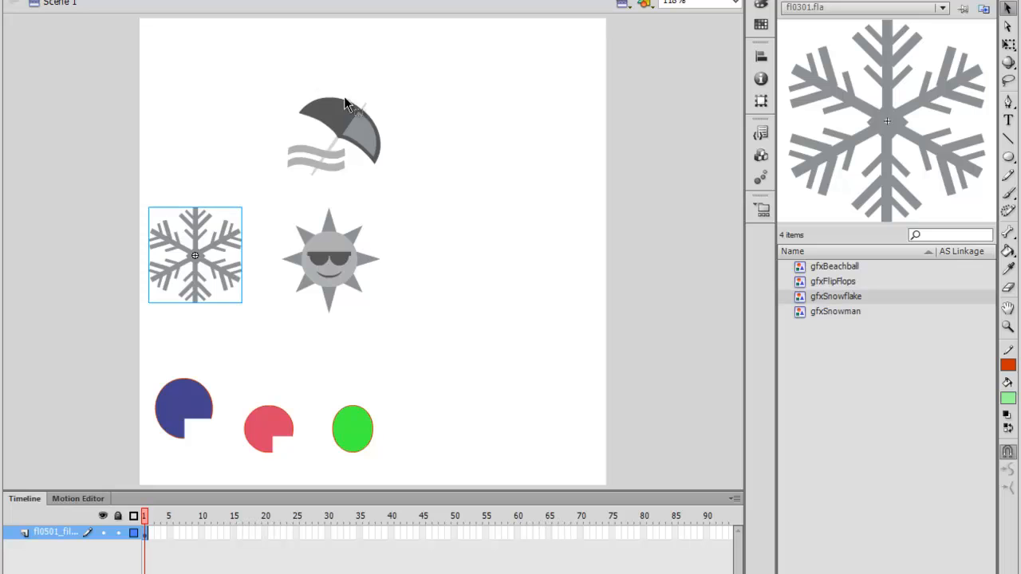
- Delete the umbrella, the sun and the three coloured round shapes from the stage
left_click_drag(255, 70, 453, 363)
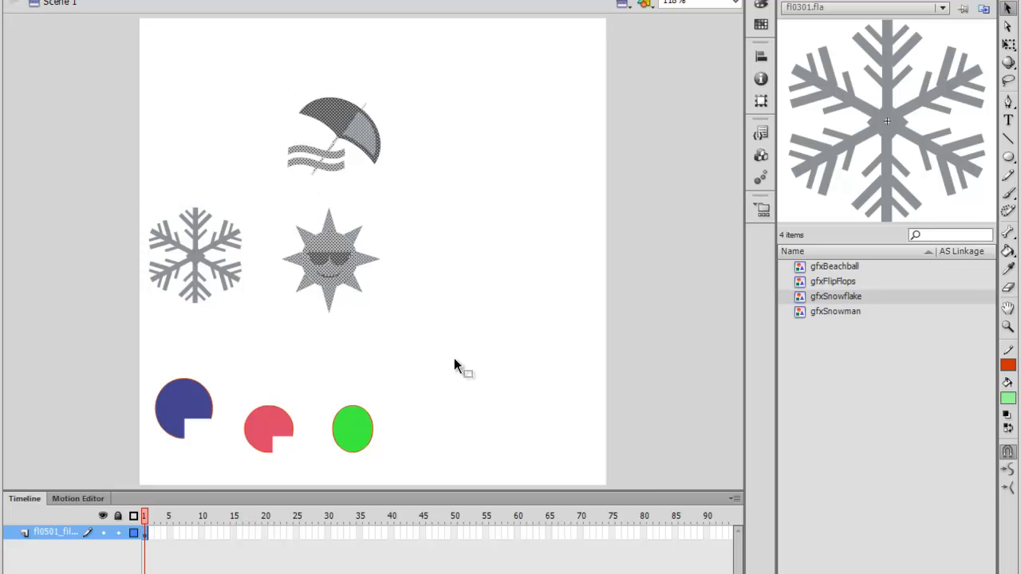
key("Delete")
left_click_drag(93, 348, 408, 476)
key("Delete")
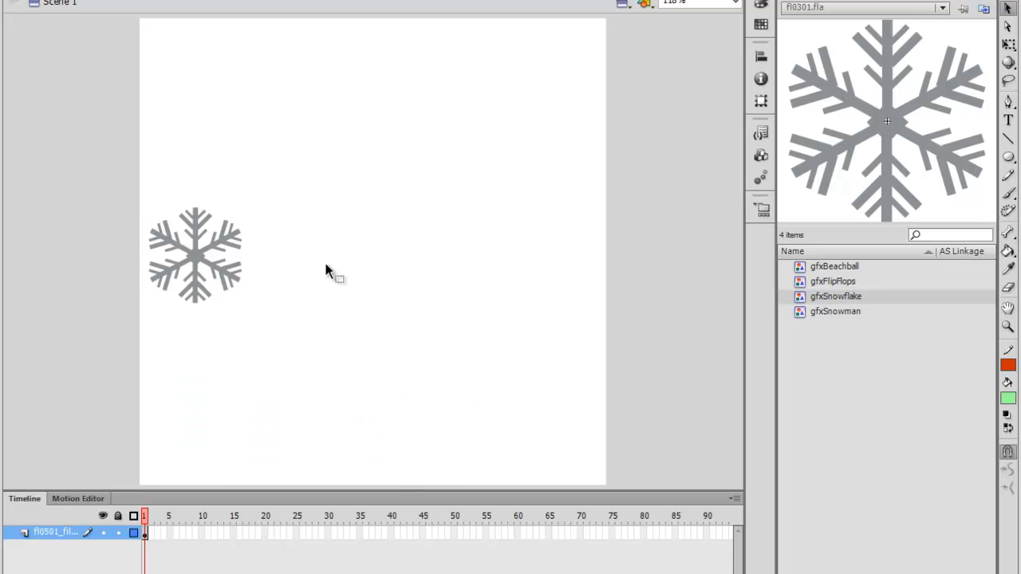
- Replace the snowflake on the stage with a fresh gfxSnowflake instance from the library, placed left of centre
left_click(200, 261)
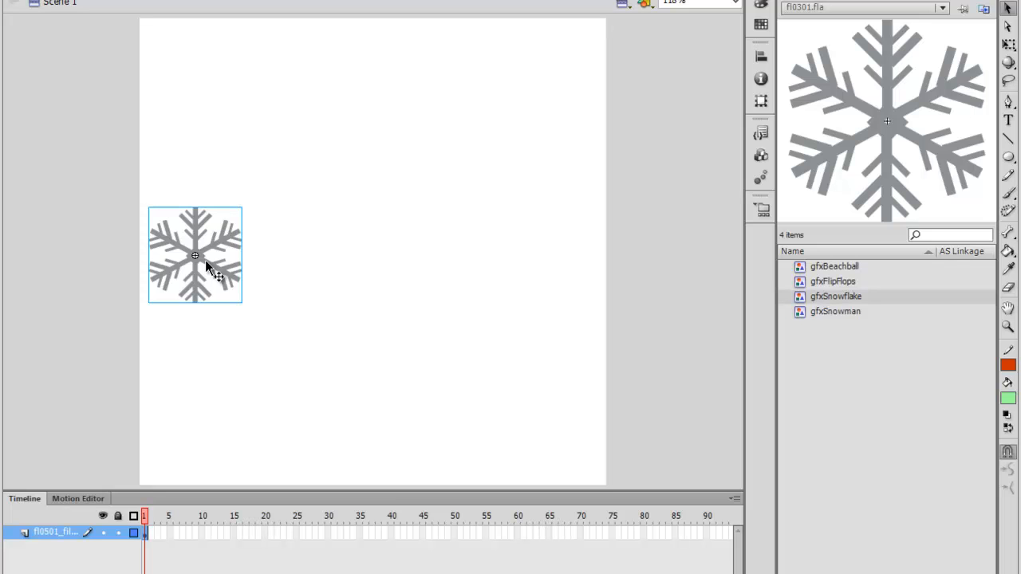
key("Delete")
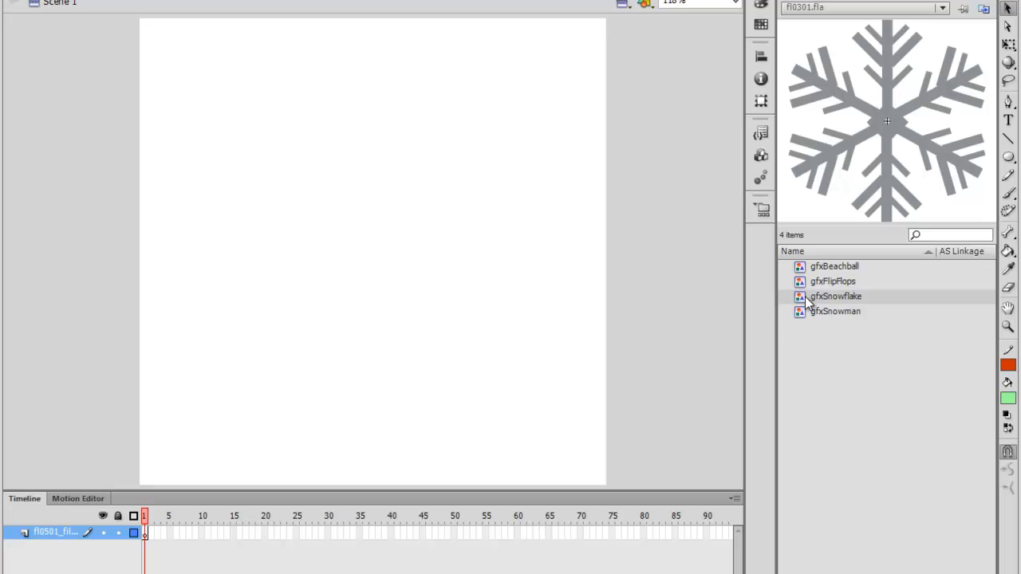
left_click_drag(805, 301, 389, 252)
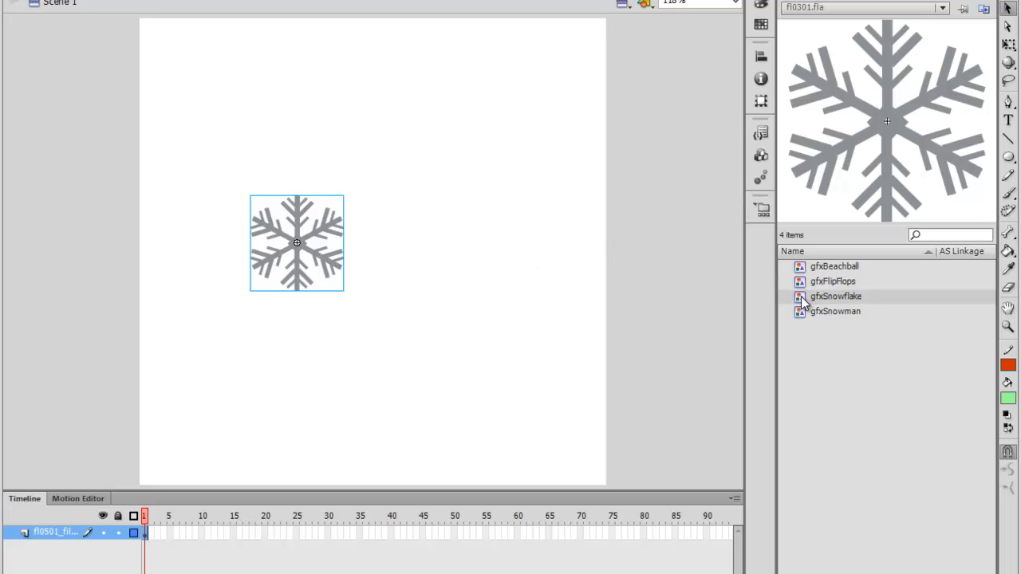
left_click_drag(801, 300, 357, 272)
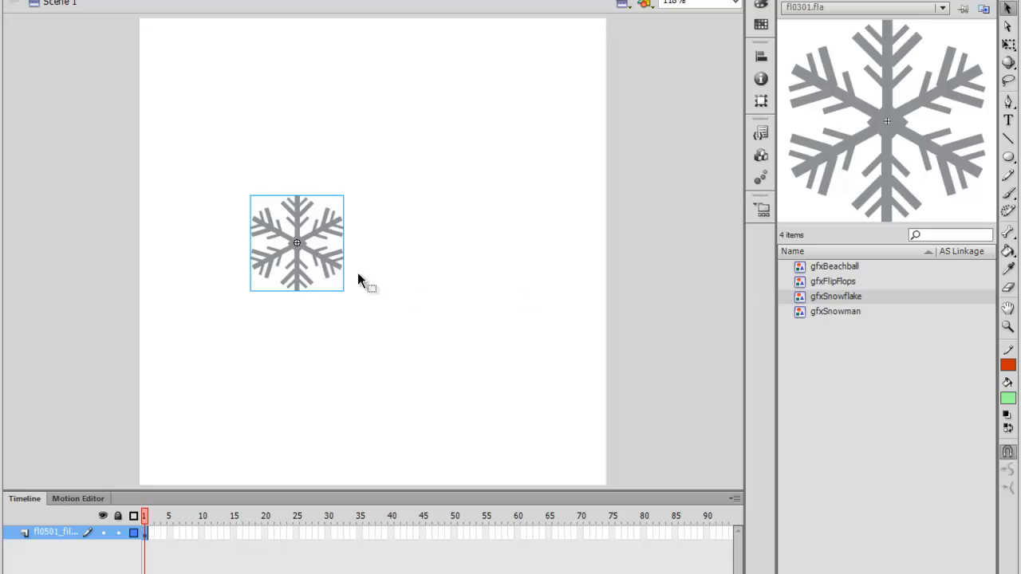
- Edit the gfxSnowflake symbol in place, set its fill colour to dark blue, and return to Scene 1
double_click(272, 253)
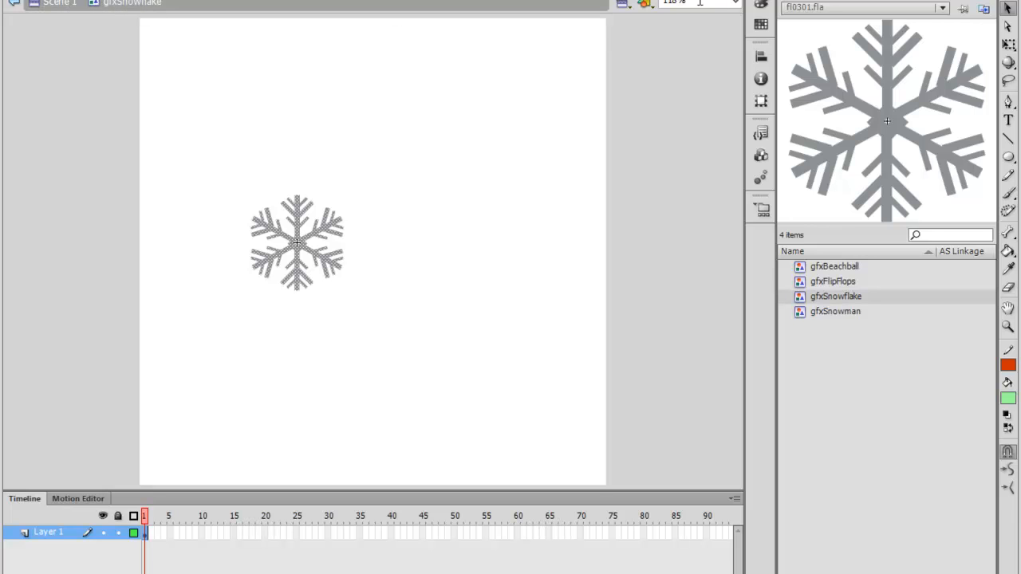
left_click(814, 5)
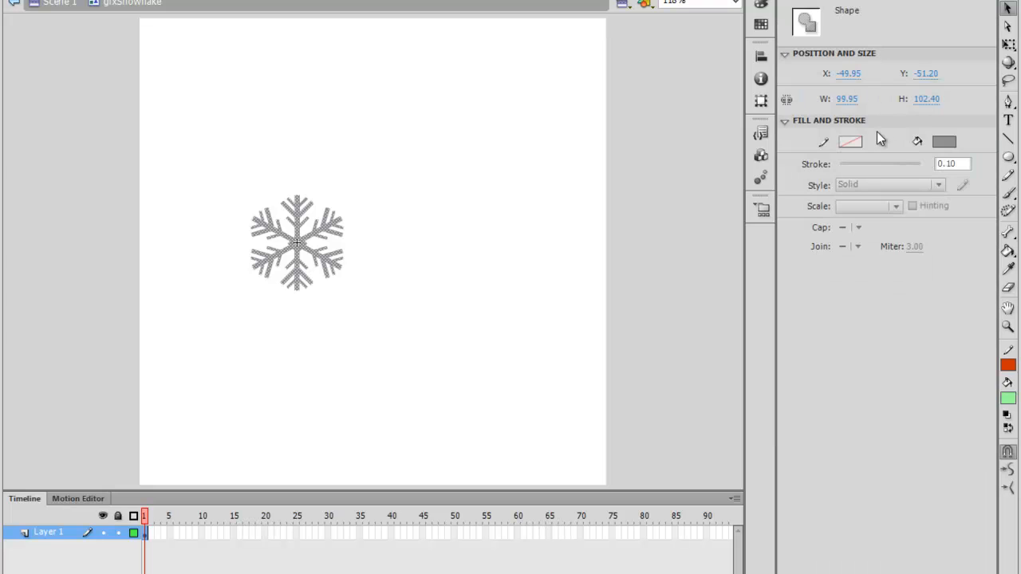
left_click(941, 141)
left_click(980, 209)
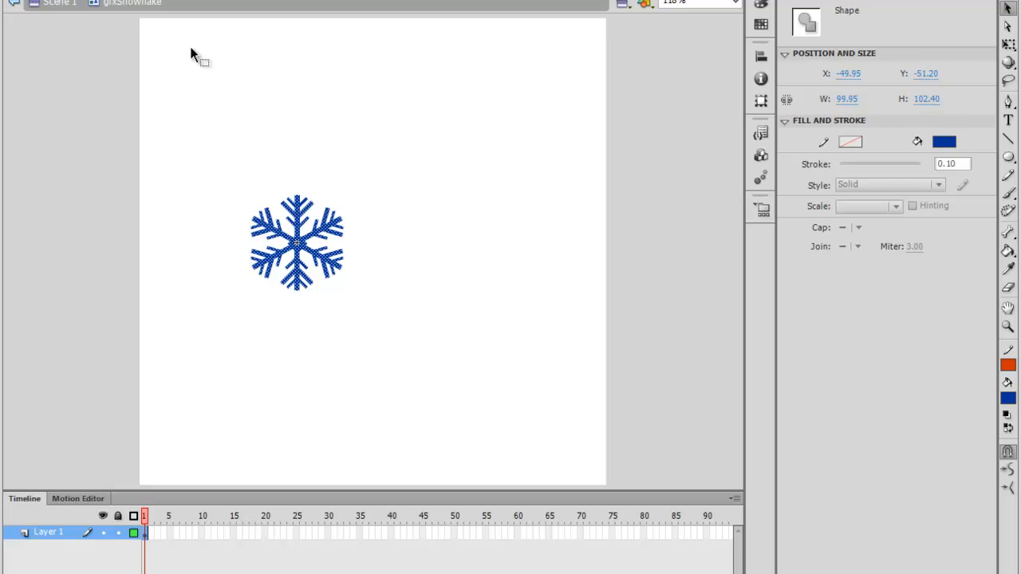
left_click(62, 4)
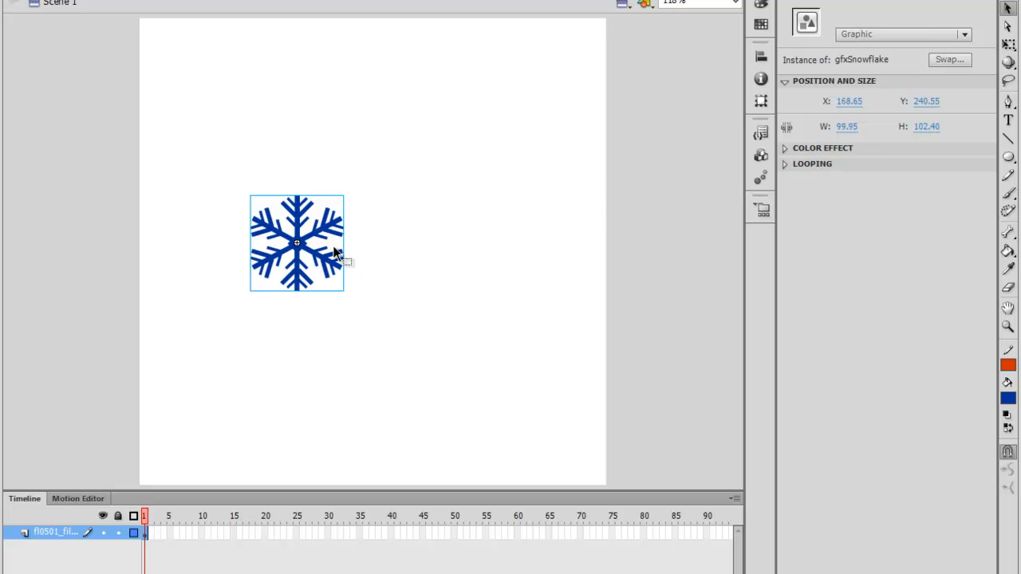
- Add two more gfxSnowflake instances from the library, one right of the stage's centre and one near its upper-right corner
left_click(842, 2)
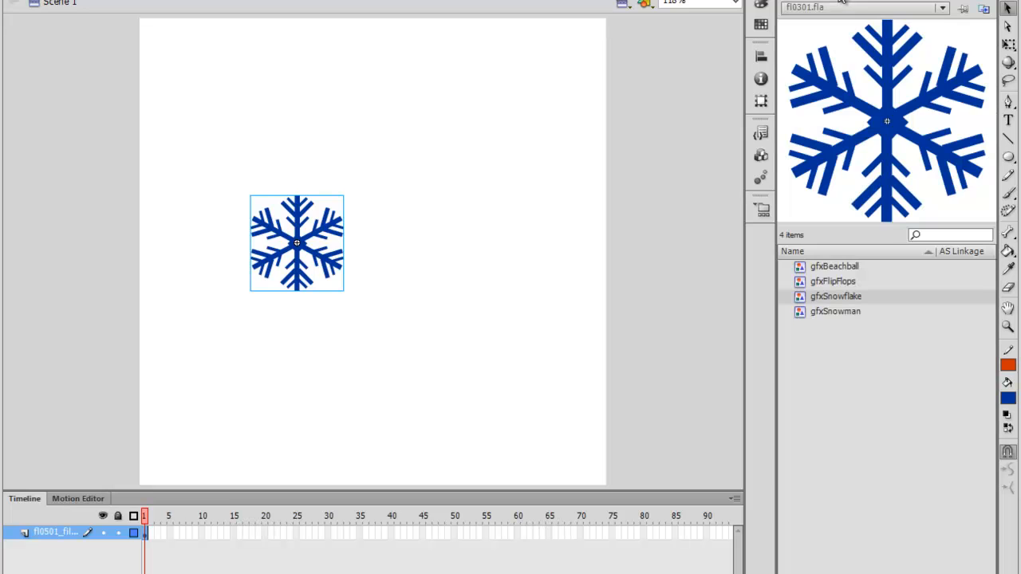
left_click_drag(811, 296, 472, 307)
left_click_drag(806, 302, 513, 160)
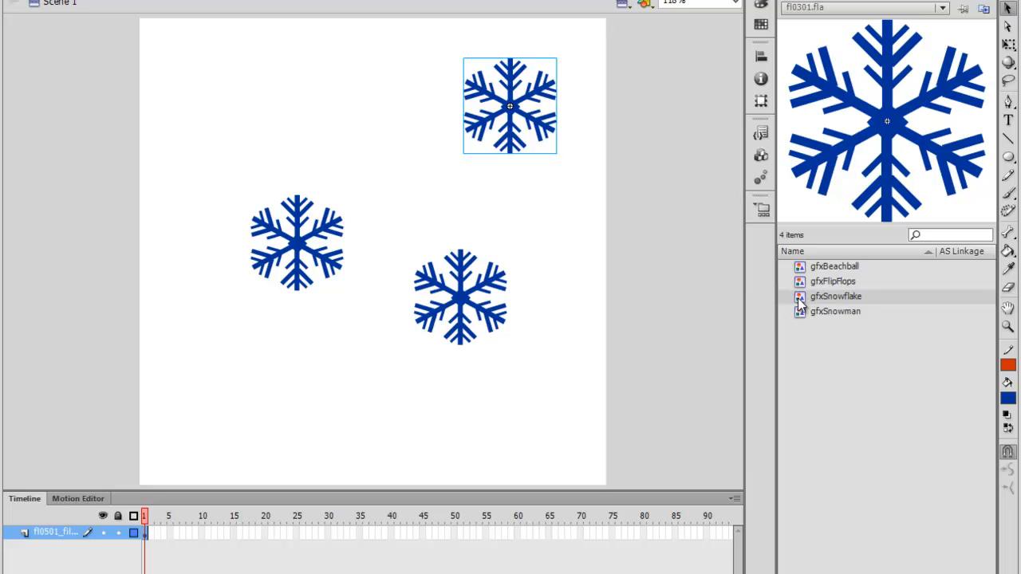
left_click_drag(799, 300, 604, 225)
- Open the lowest snowflake instance for in-place editing and return to Scene 1
double_click(487, 306)
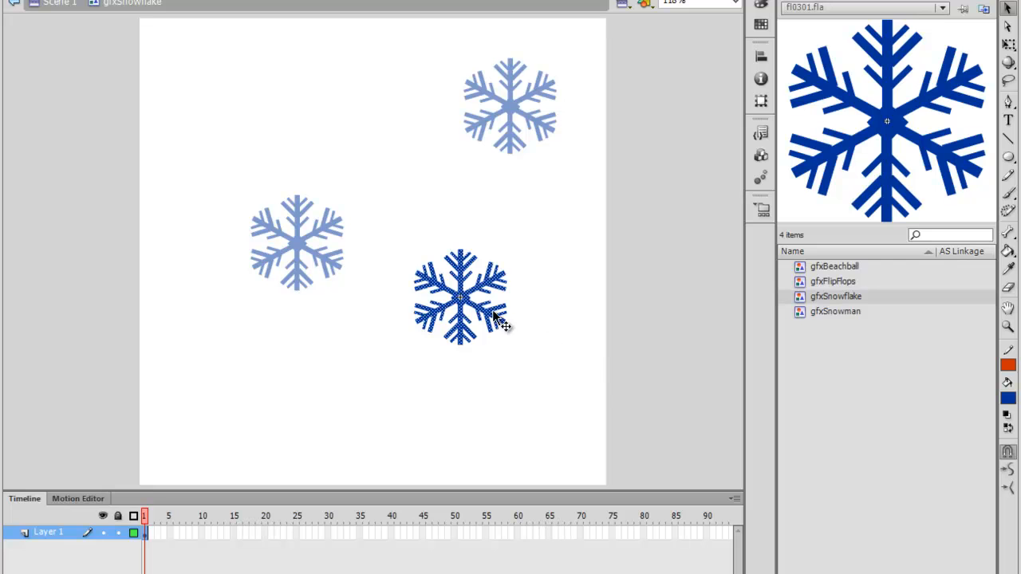
left_click(59, 4)
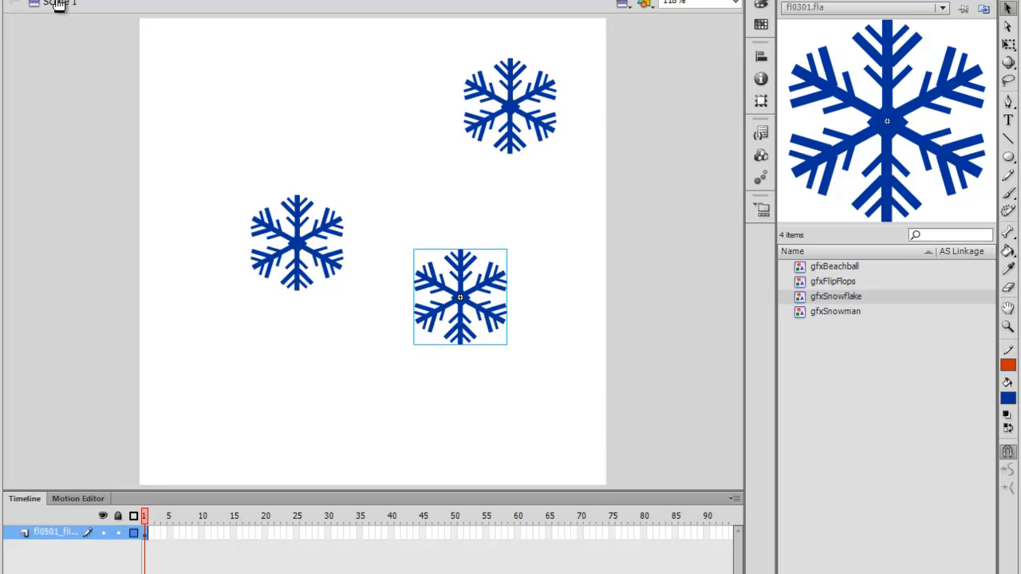
- Open the gfxSnowflake symbol from the library for editing and set the snowflake's fill to a light grey-blue
double_click(799, 296)
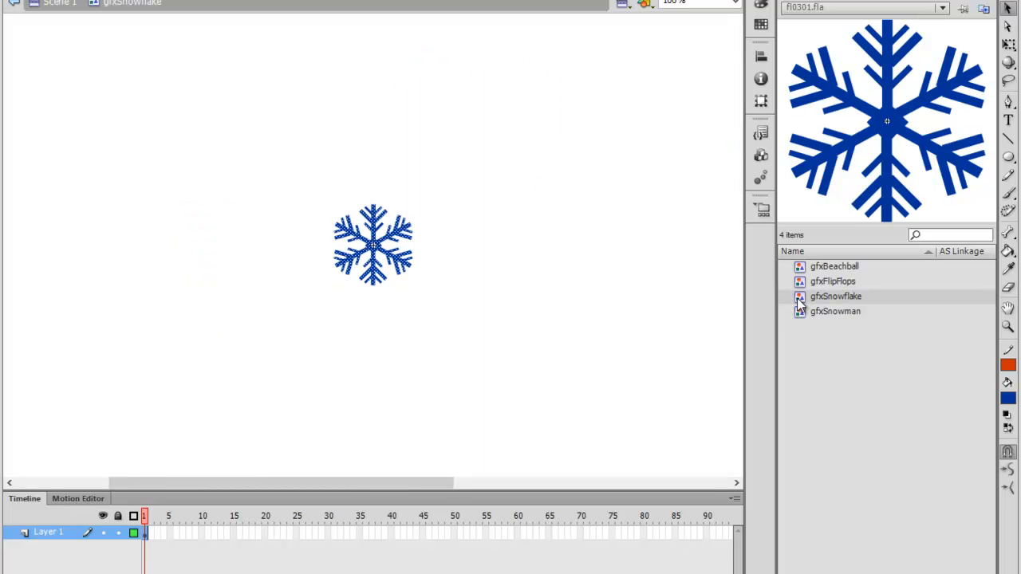
left_click_drag(800, 303, 651, 158)
left_click(1008, 330)
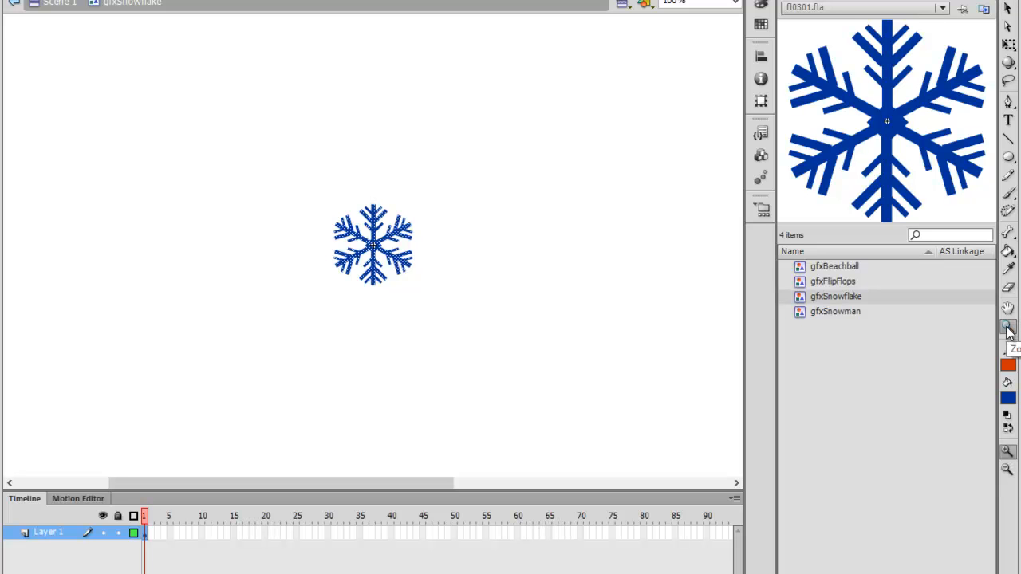
left_click(361, 248)
left_click(397, 247)
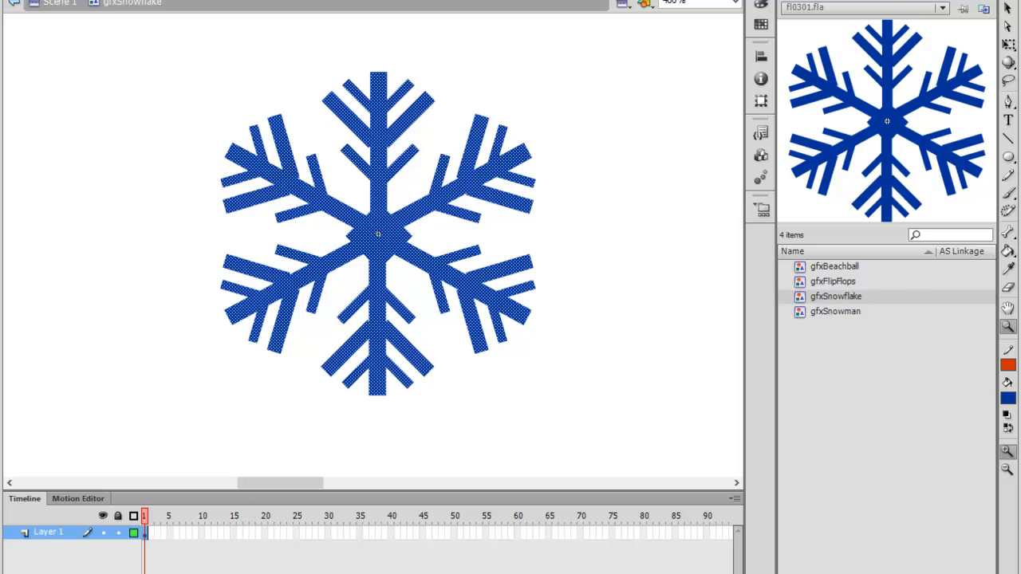
left_click(1007, 7)
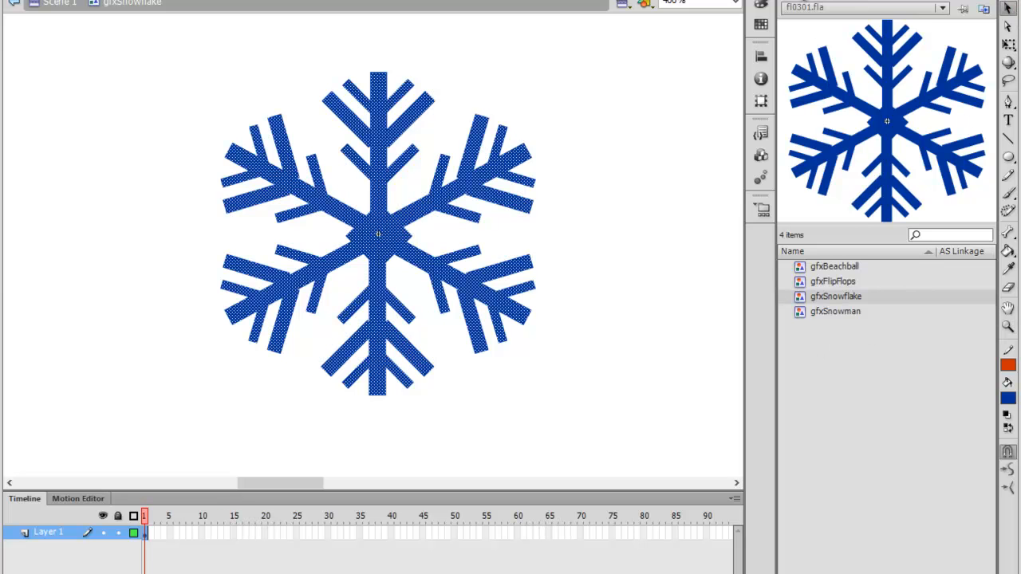
left_click(803, 3)
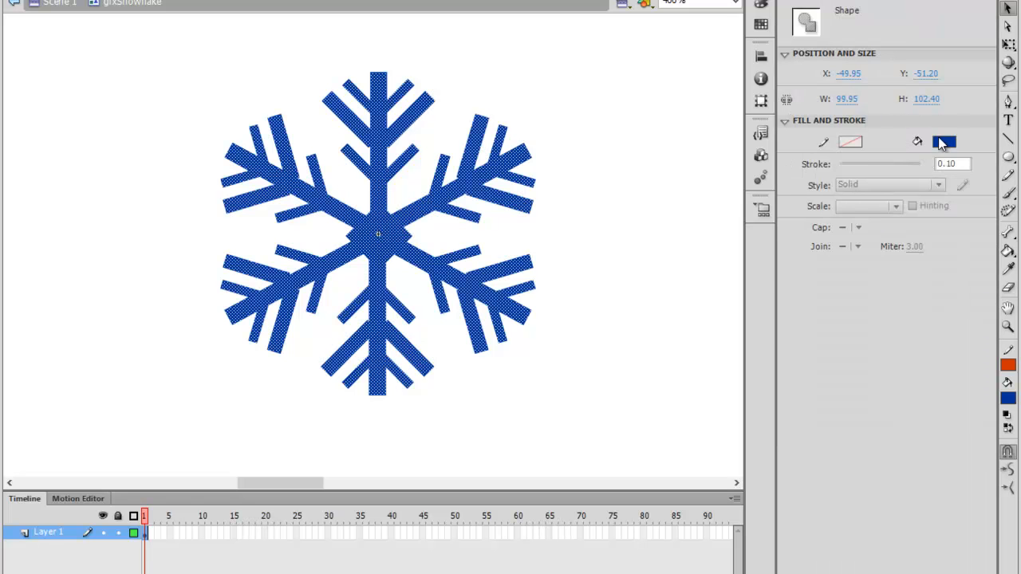
left_click(943, 143)
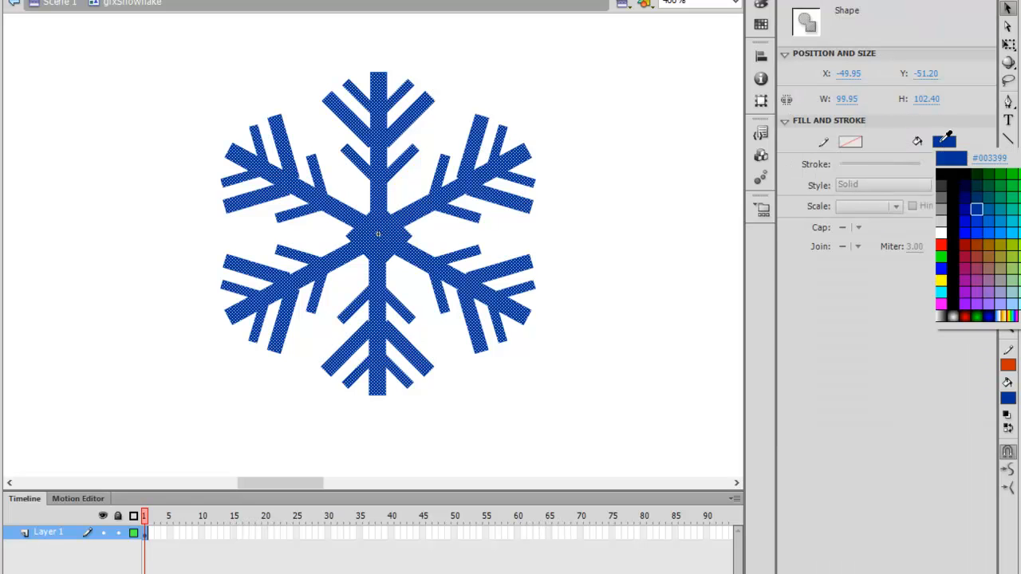
left_click(1017, 288)
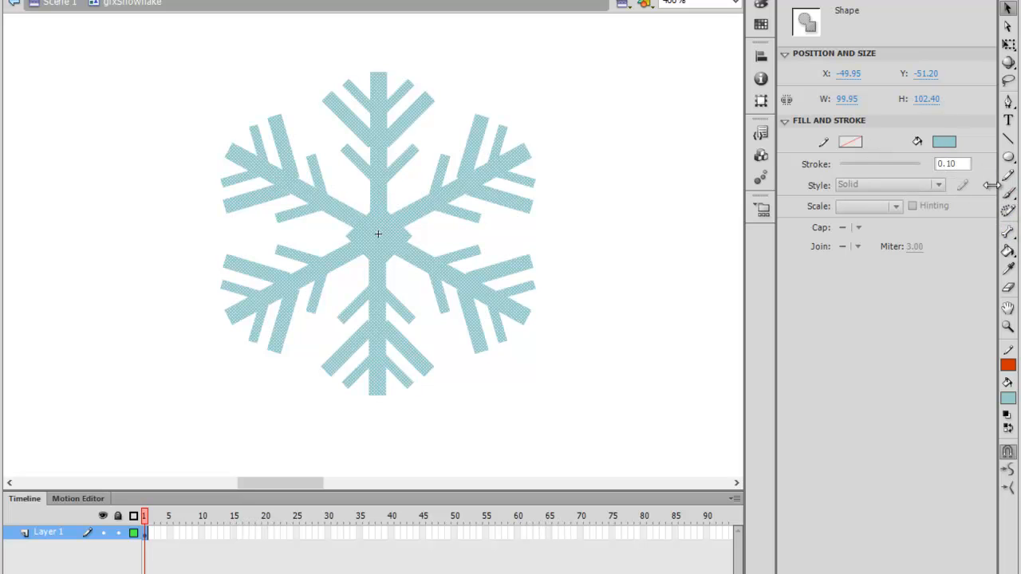
- Outline the snowflake shape with a pale green stroke using the Ink Bottle tool
left_click(1011, 253)
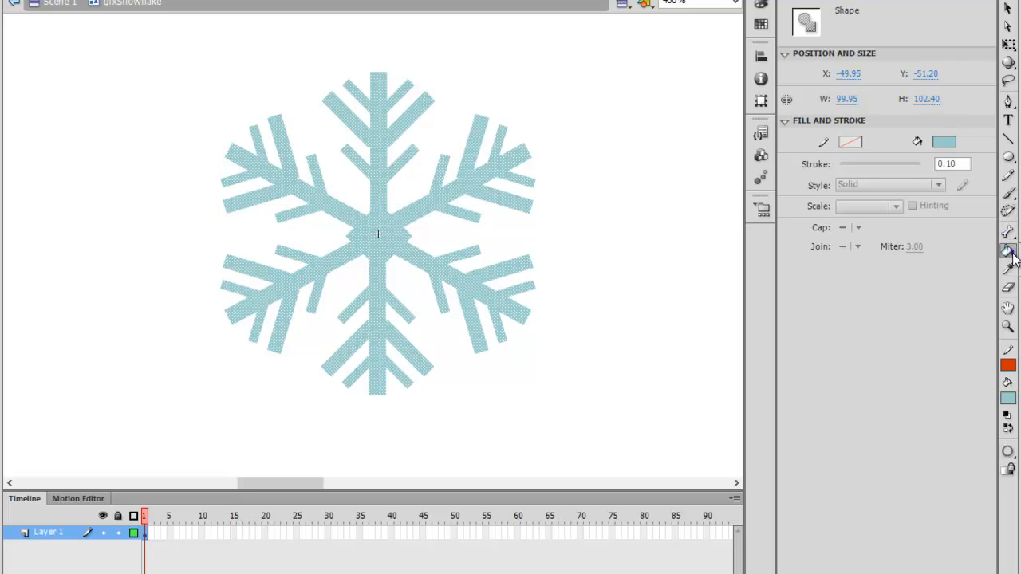
key("s")
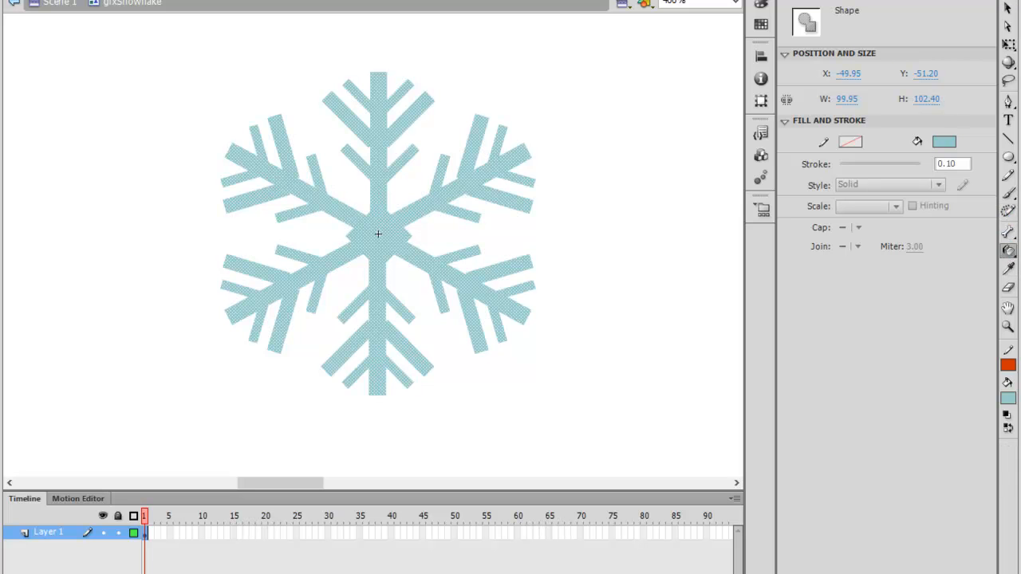
left_click(1008, 367)
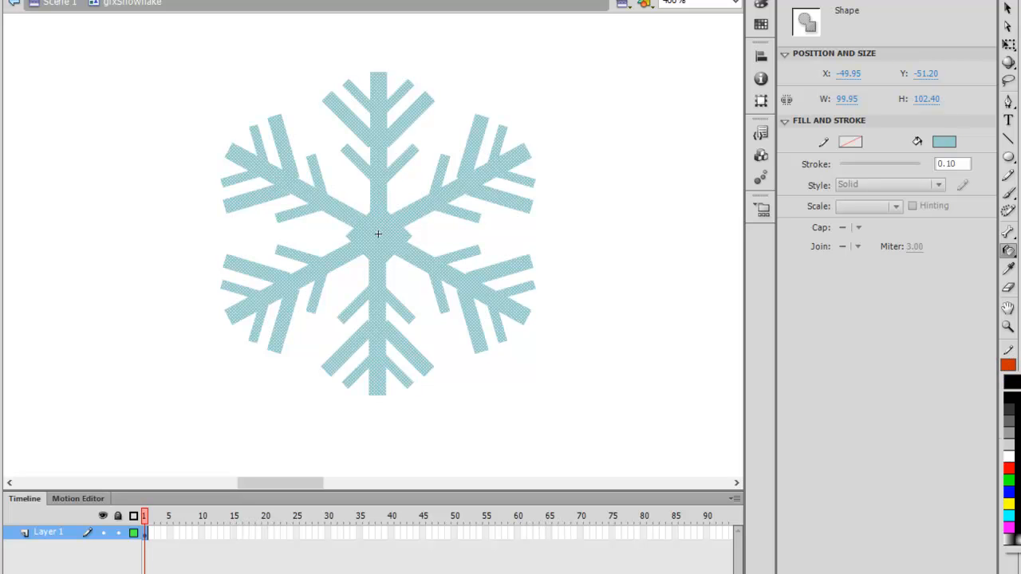
left_click(1020, 515)
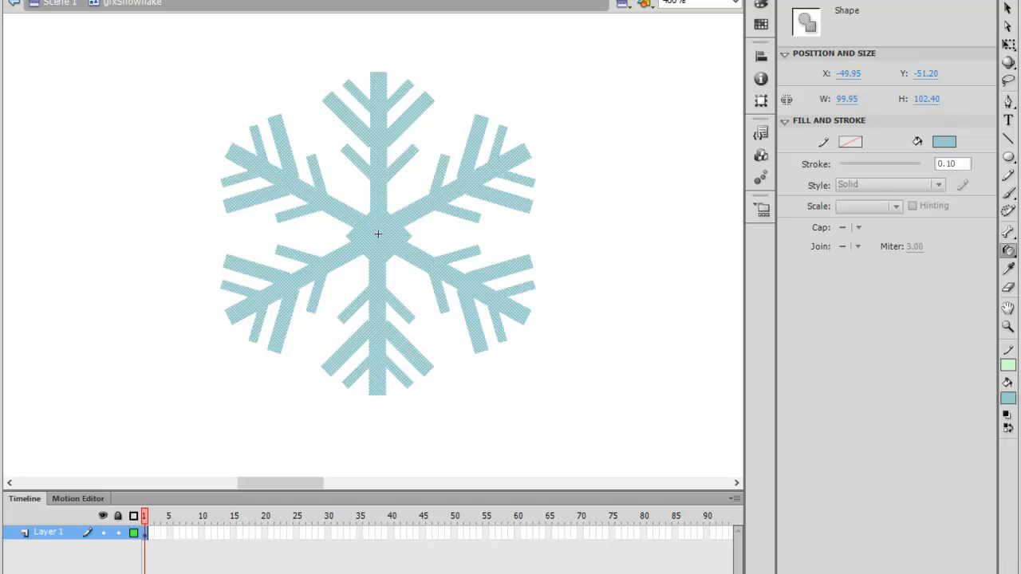
left_click(519, 192)
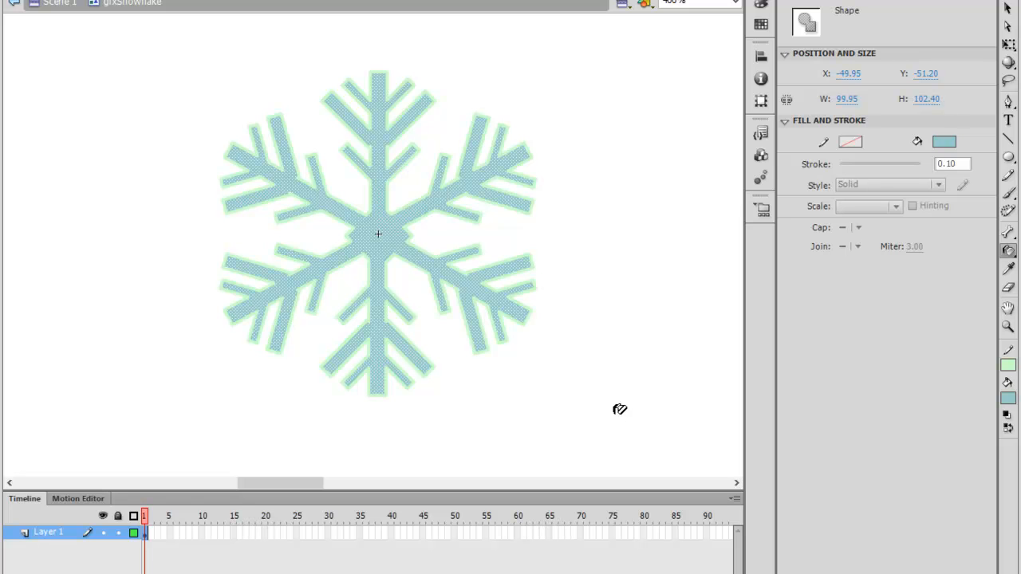
- Return to Scene 1 and fit the stage in the window
left_click(57, 6)
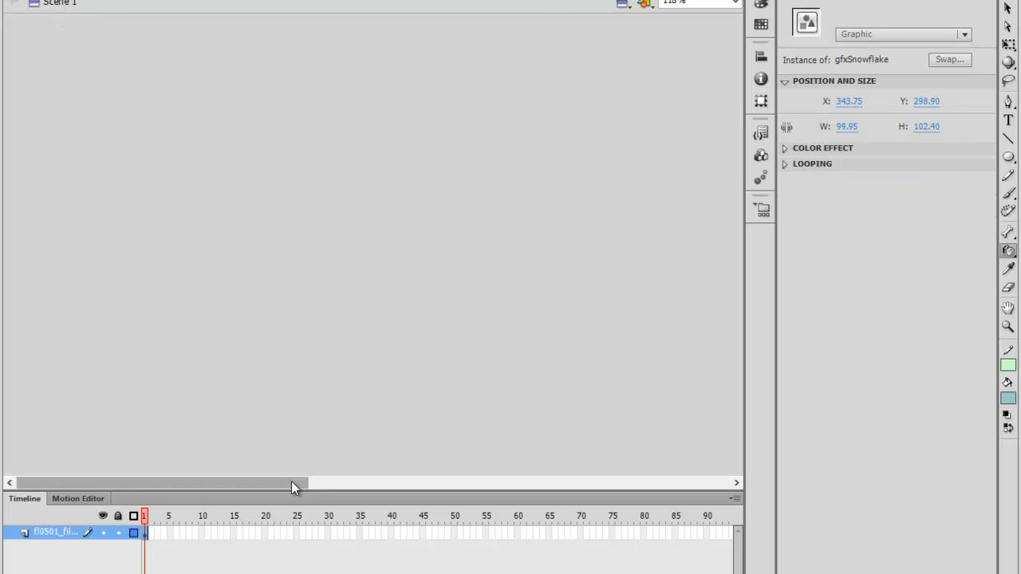
left_click_drag(288, 481, 553, 490)
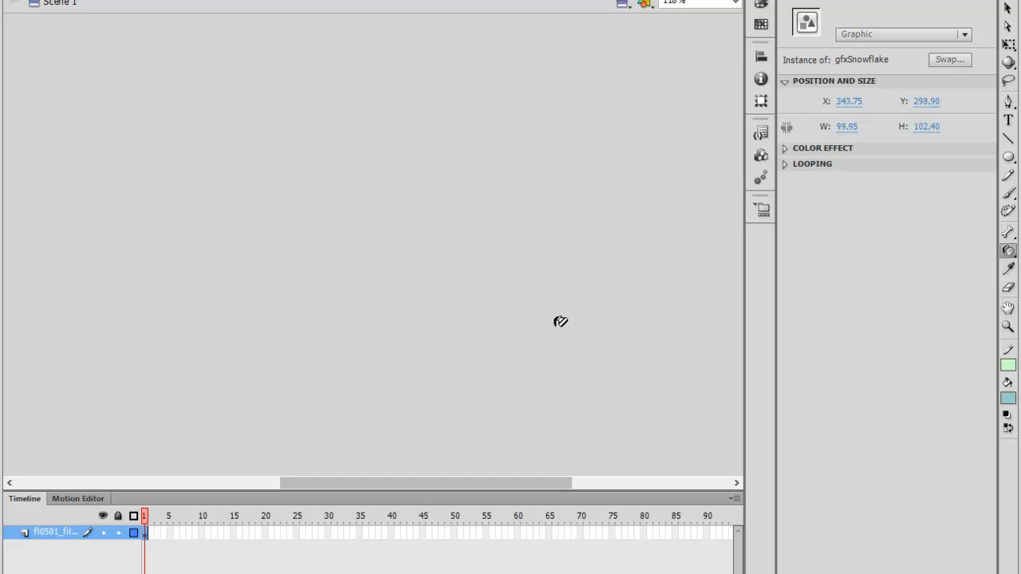
left_click(735, 2)
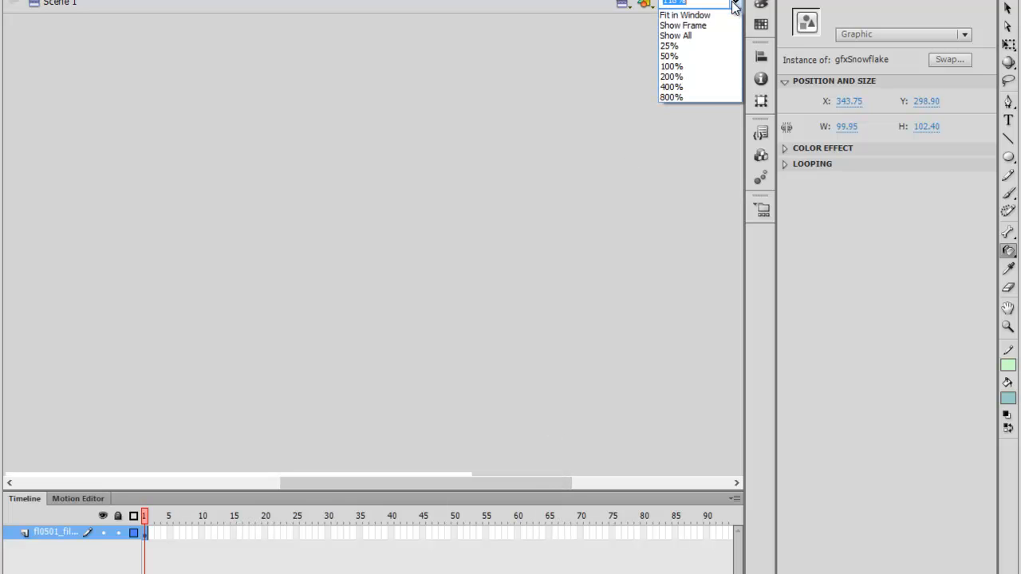
left_click(716, 15)
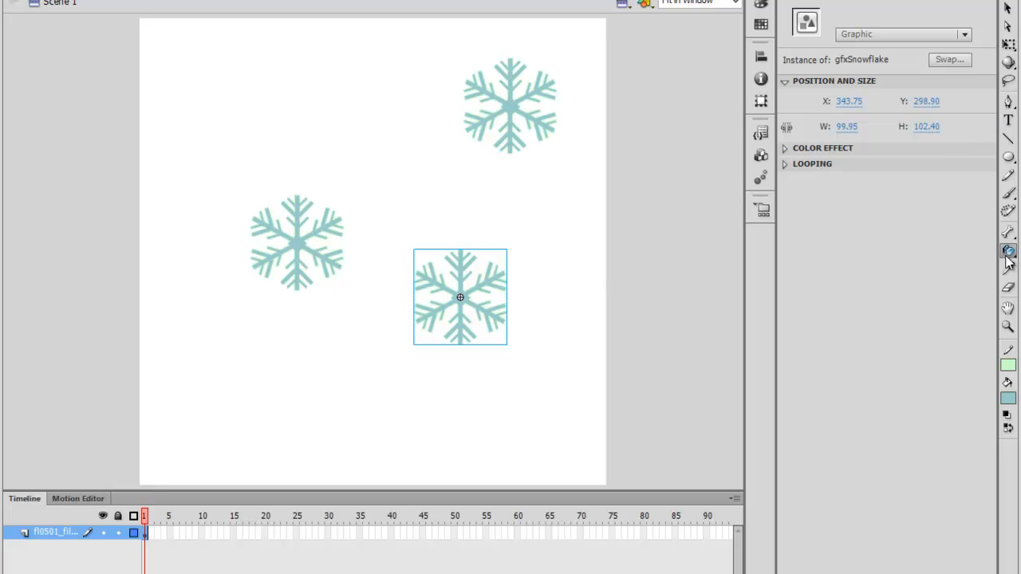
- Scale the lowest snowflake instance down to about 57 × 58 px and rotate it about 30° clockwise with Free Transform
left_click(1010, 9)
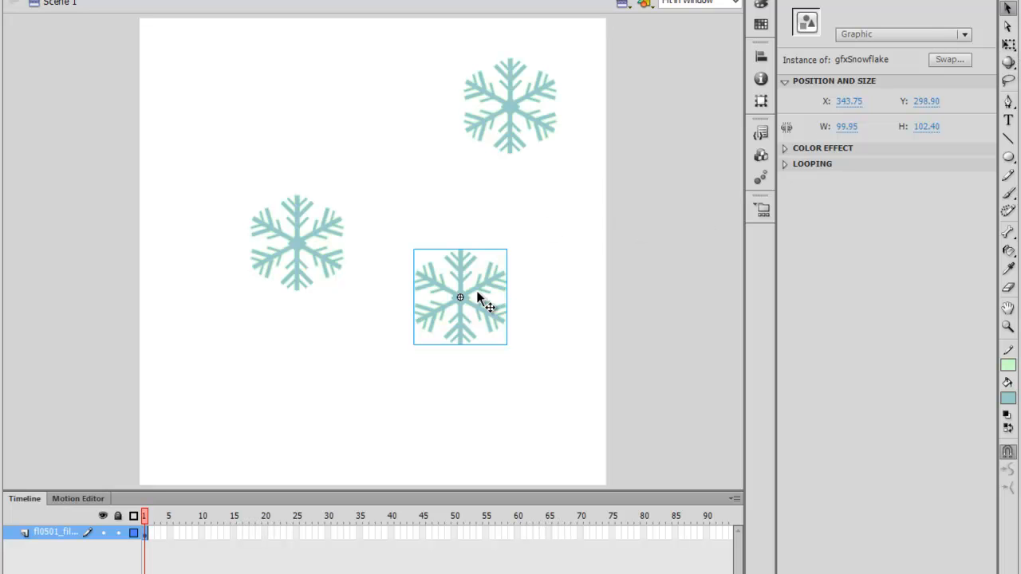
left_click(1010, 46)
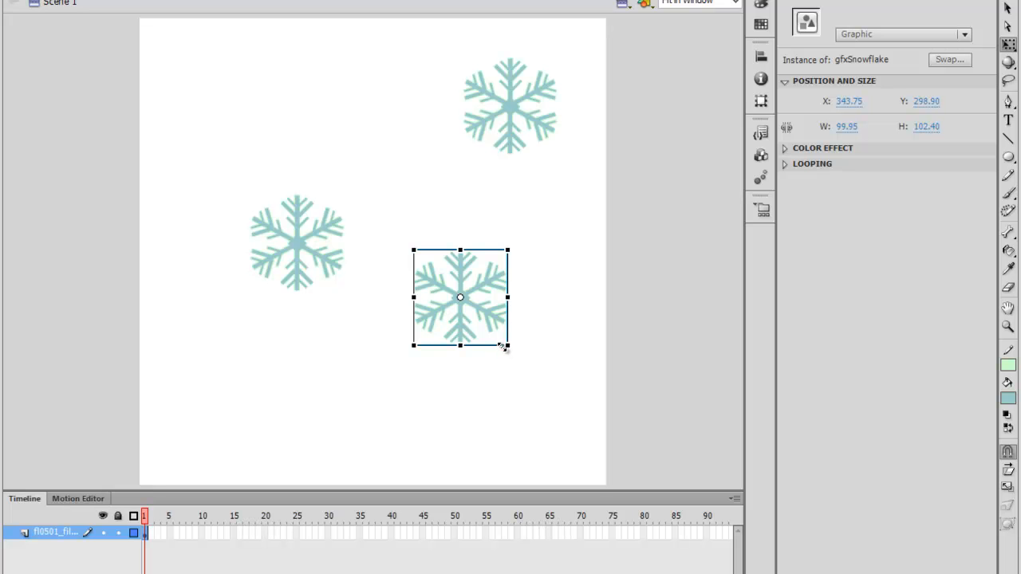
left_click_drag(508, 346, 494, 323)
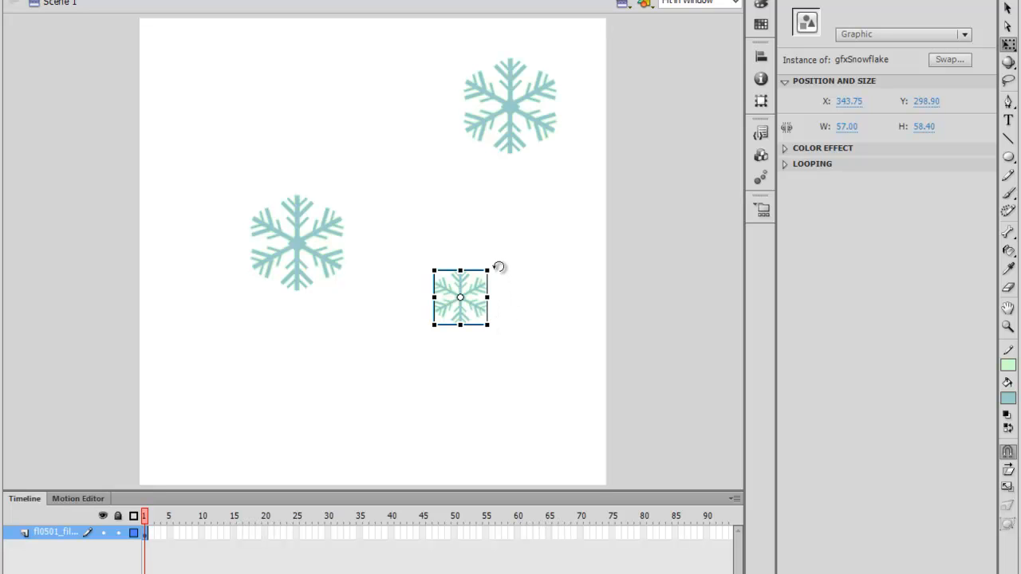
left_click_drag(498, 266, 503, 281)
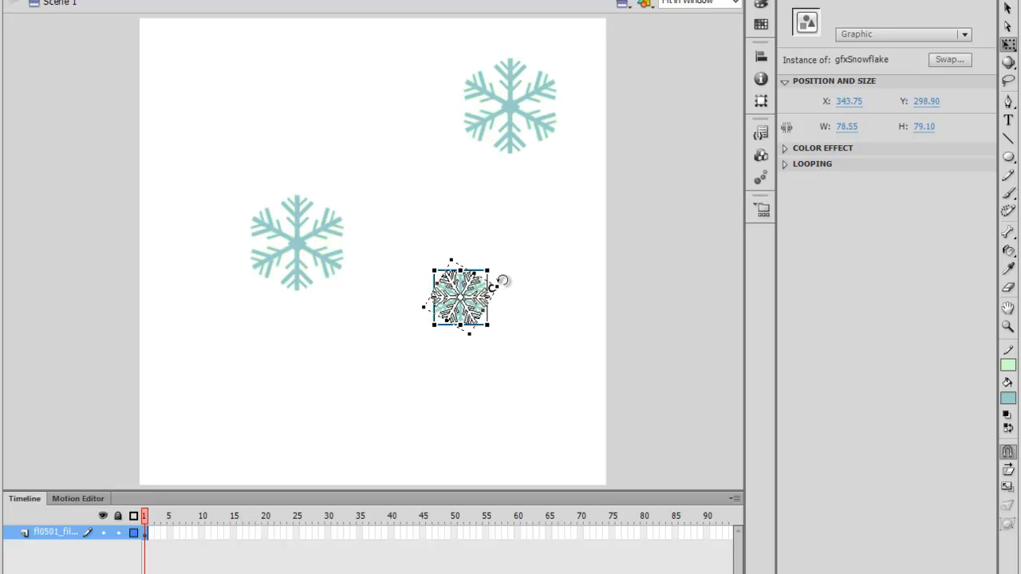
left_click_drag(502, 281, 499, 284)
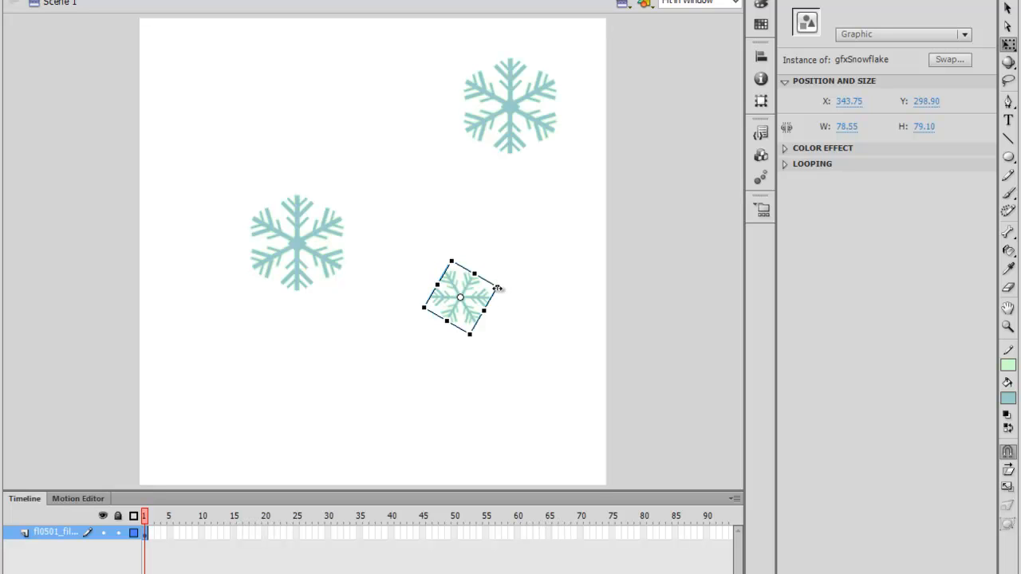
- Try stretching the left snowflake instance horizontally and vertically and skewing it sideways, undoing each change
left_click(300, 244)
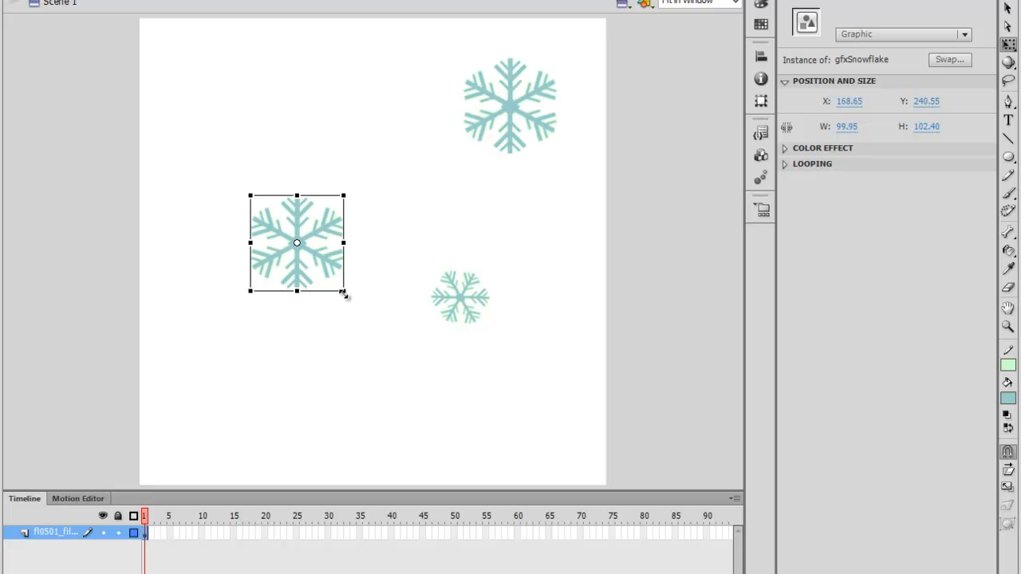
left_click_drag(343, 241, 389, 250)
key("ctrl+z")
left_click_drag(296, 292, 297, 335)
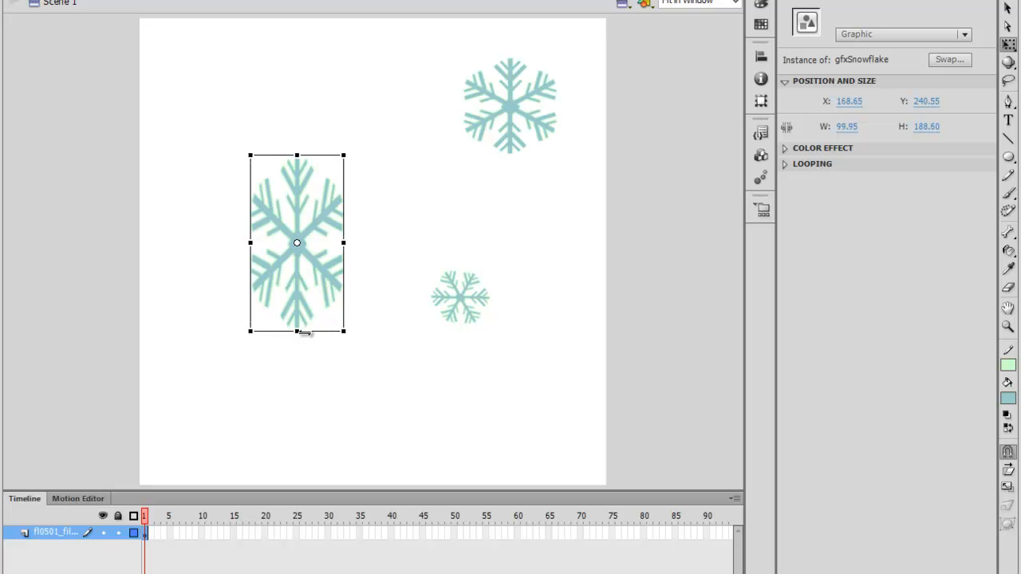
key("ctrl+z")
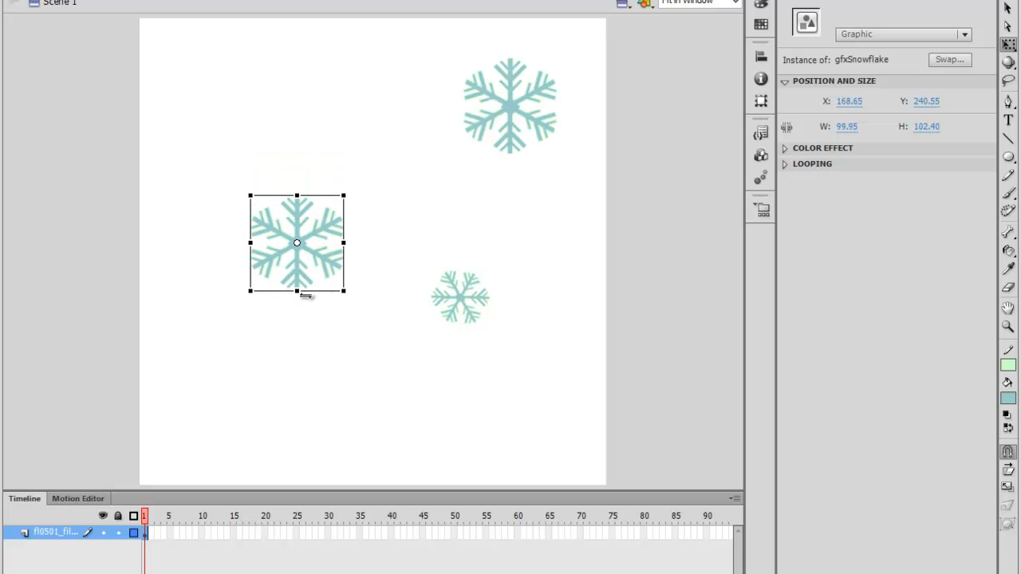
left_click_drag(304, 292, 284, 292)
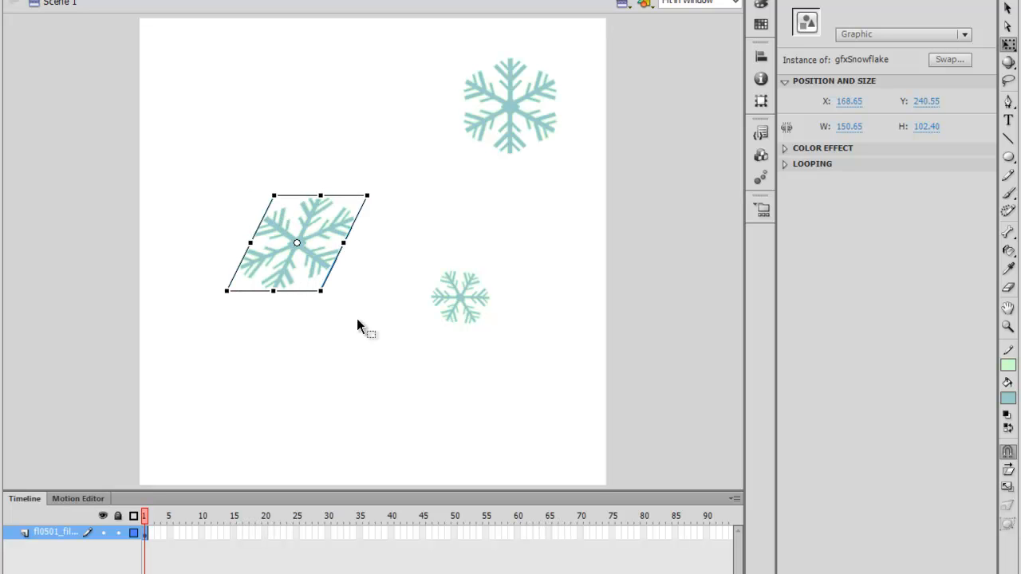
key("ctrl+z")
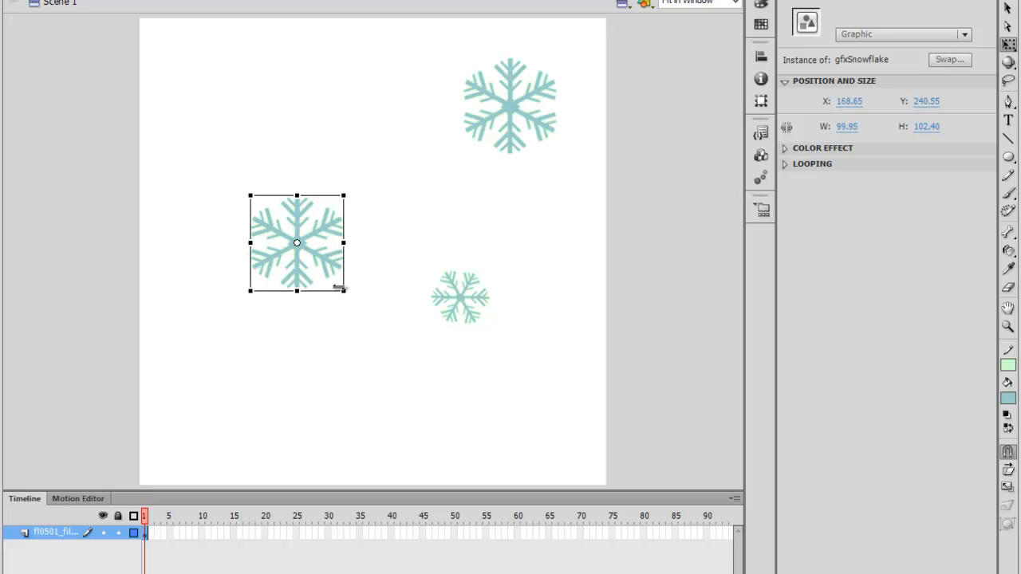
- Scale the left snowflake instance down to about 88 × 90 px, rotate it about 30° clockwise, and deselect it
left_click_drag(343, 293, 338, 290)
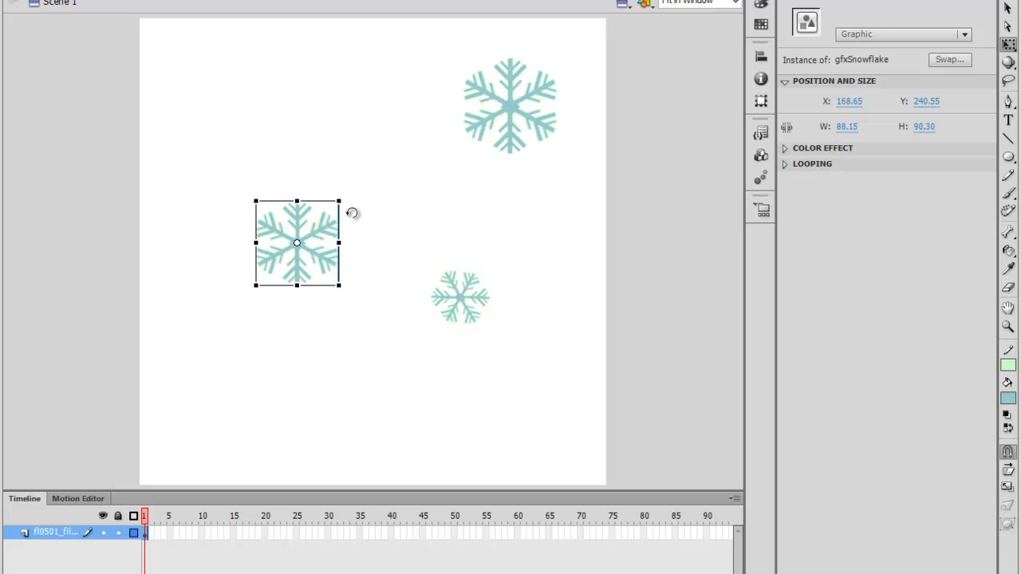
left_click_drag(354, 192, 370, 228)
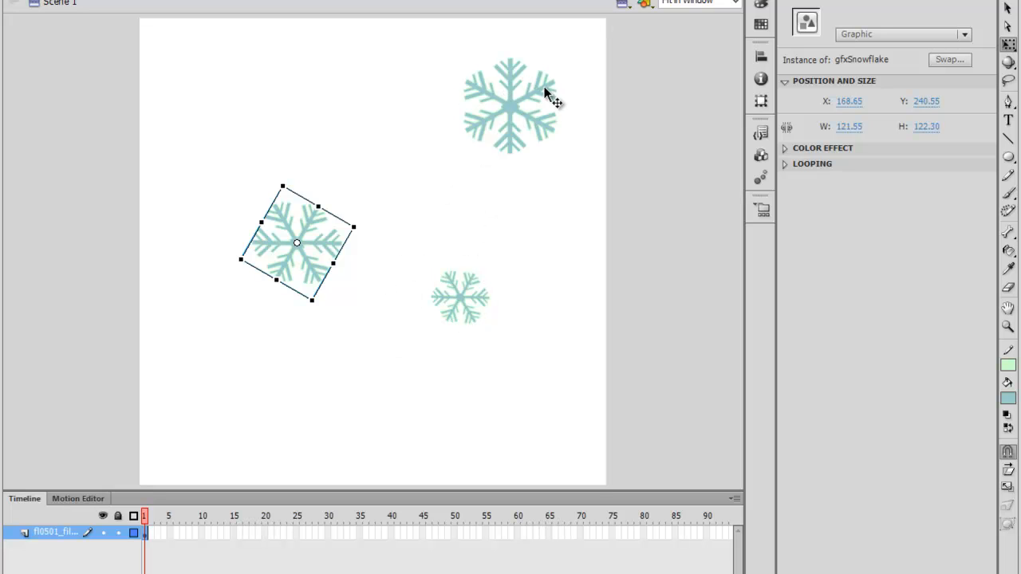
left_click(420, 188)
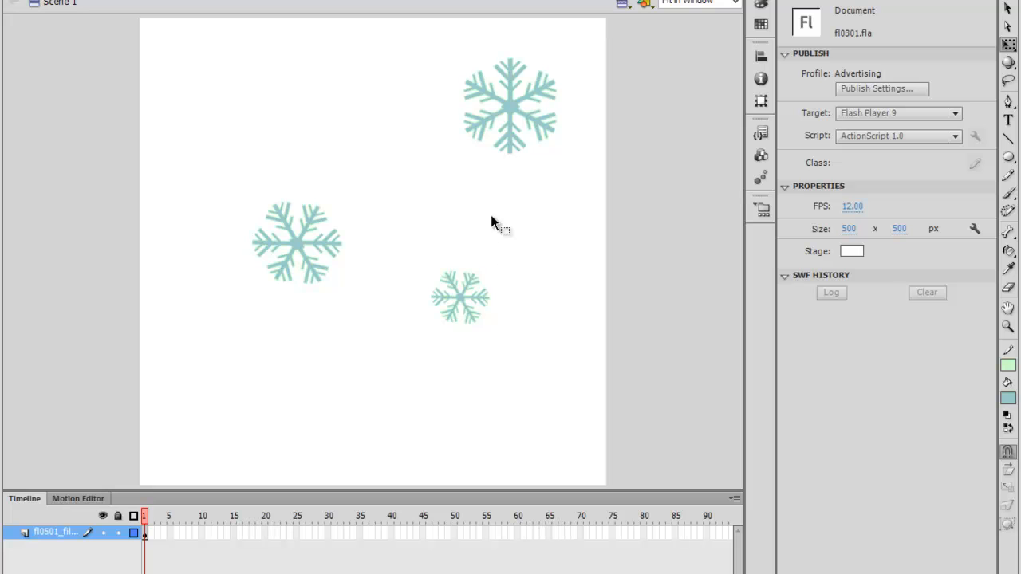
- Apply a Tint color effect to the left snowflake instance using light blue #00CCFF
left_click(295, 241)
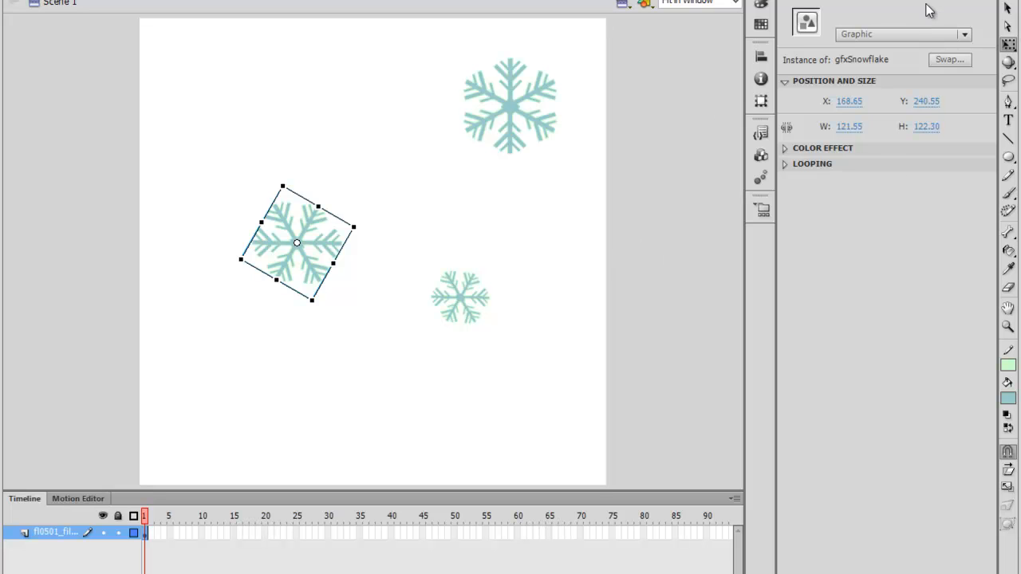
left_click(1007, 8)
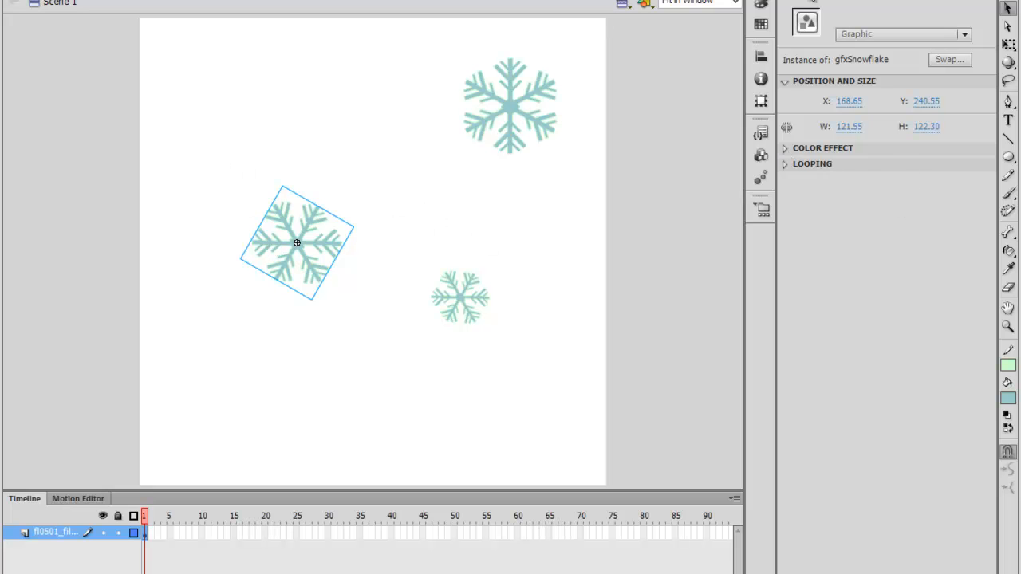
left_click(783, 149)
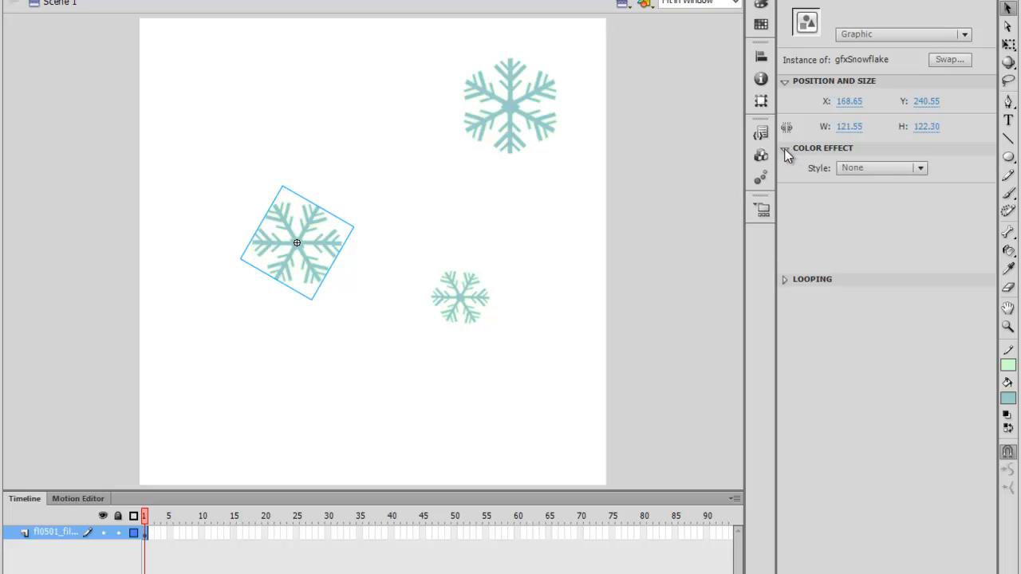
left_click(920, 168)
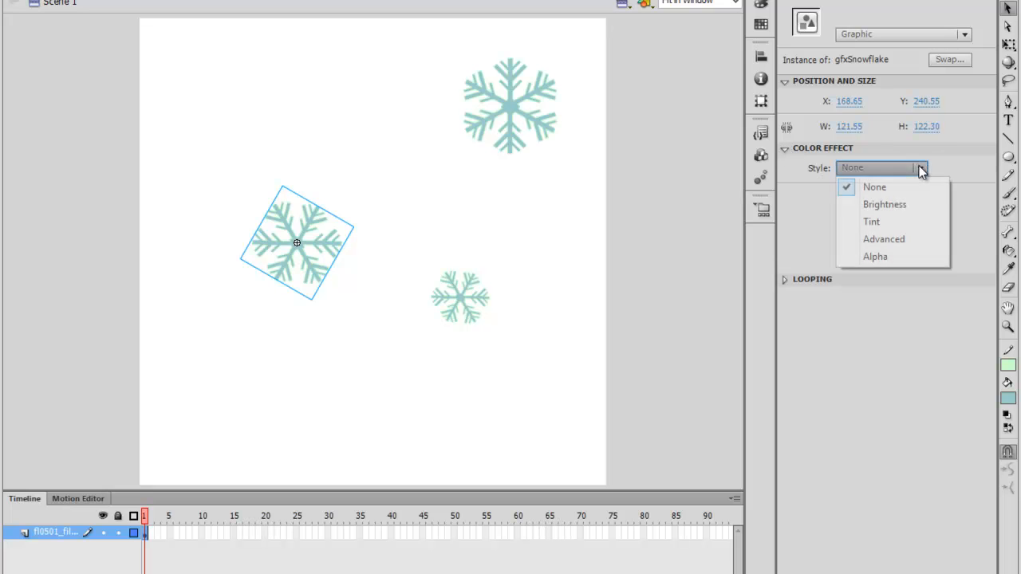
left_click(900, 223)
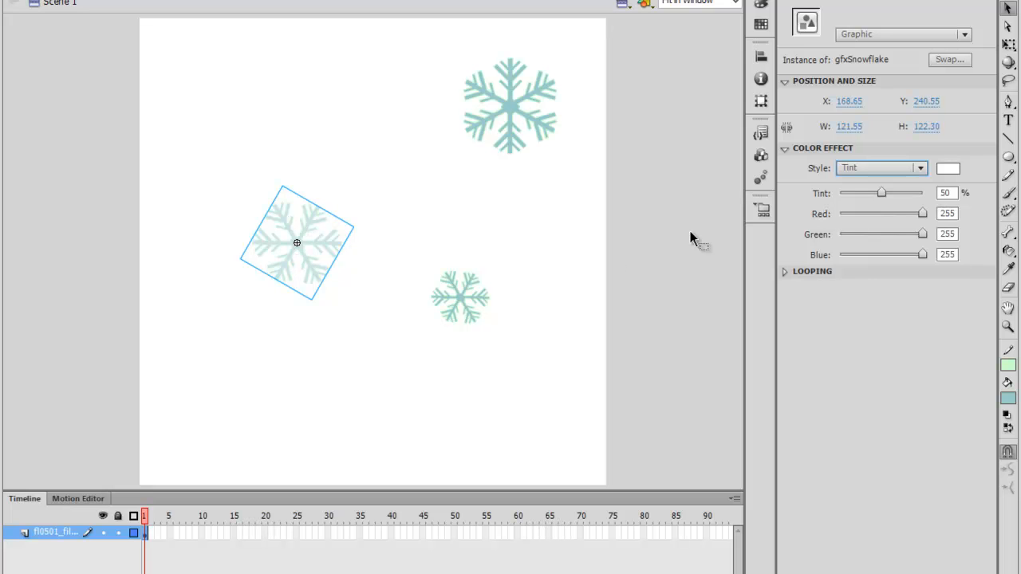
left_click(948, 168)
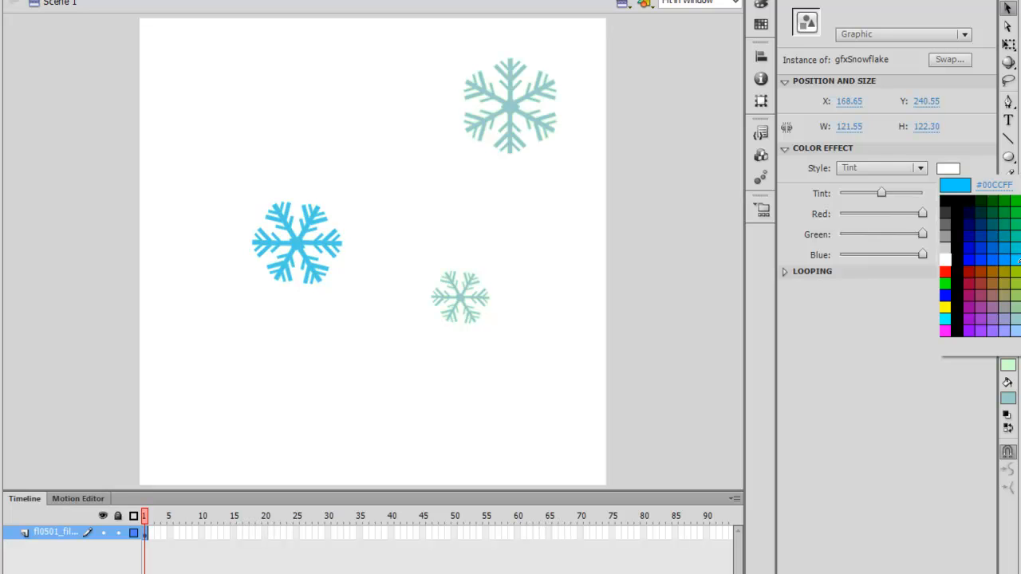
left_click(1019, 261)
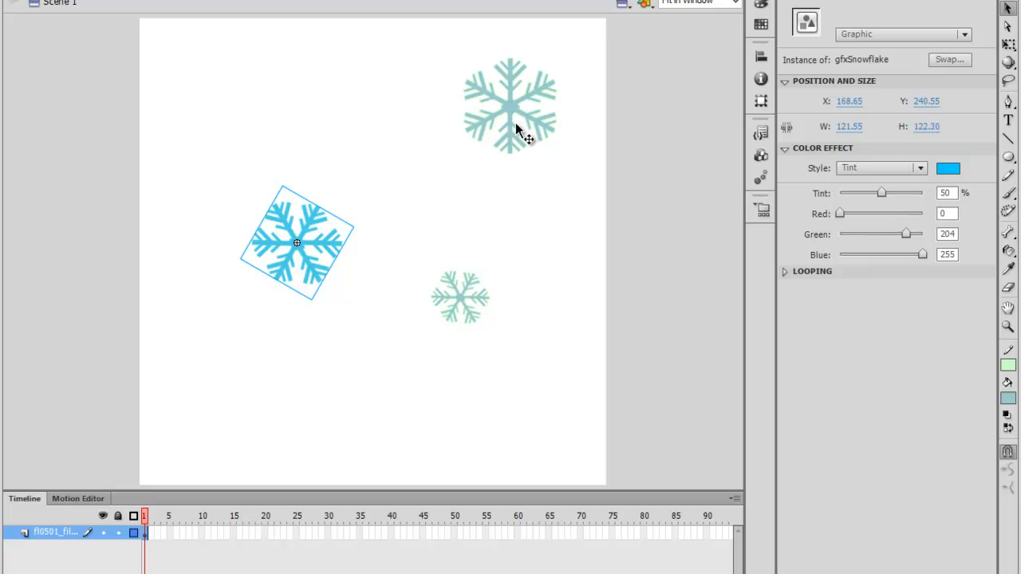
- Change the left snowflake's tint color to reddish brown (RGB 153, 102, 102) and set the tint amount to 39%
left_click(947, 170)
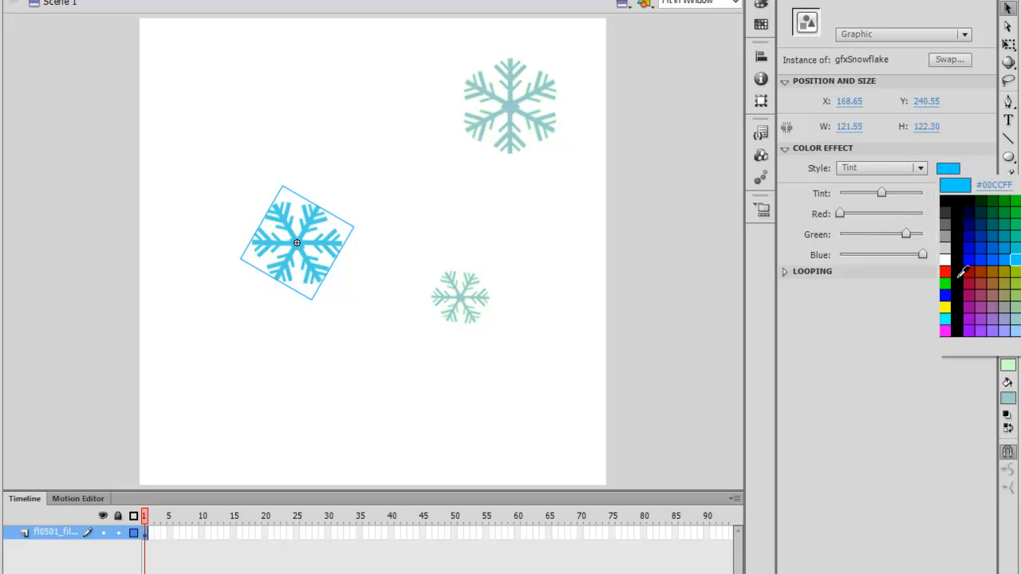
left_click(995, 292)
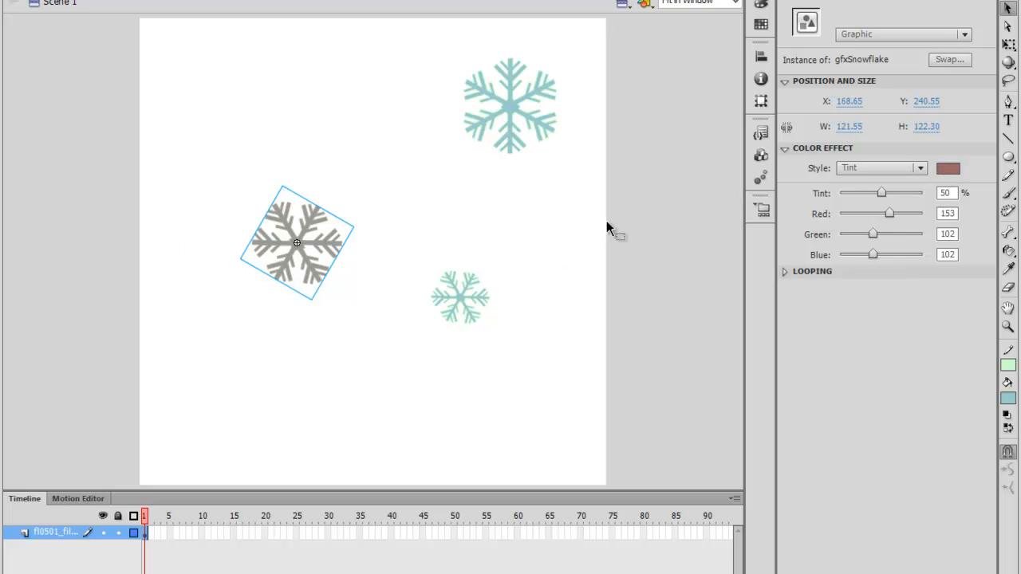
mouse_move(881, 192)
left_mouse_down()
mouse_move(912, 193)
mouse_move(852, 193)
mouse_move(881, 193)
left_mouse_up()
mouse_move(882, 193)
left_mouse_down()
mouse_move(854, 196)
mouse_move(867, 196)
left_mouse_up()
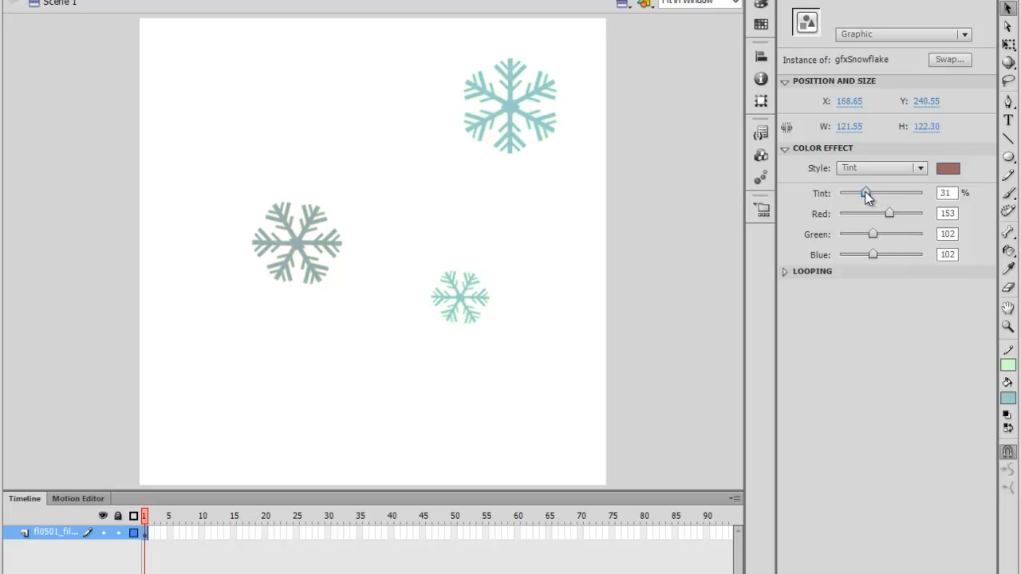
left_click_drag(866, 194, 937, 193)
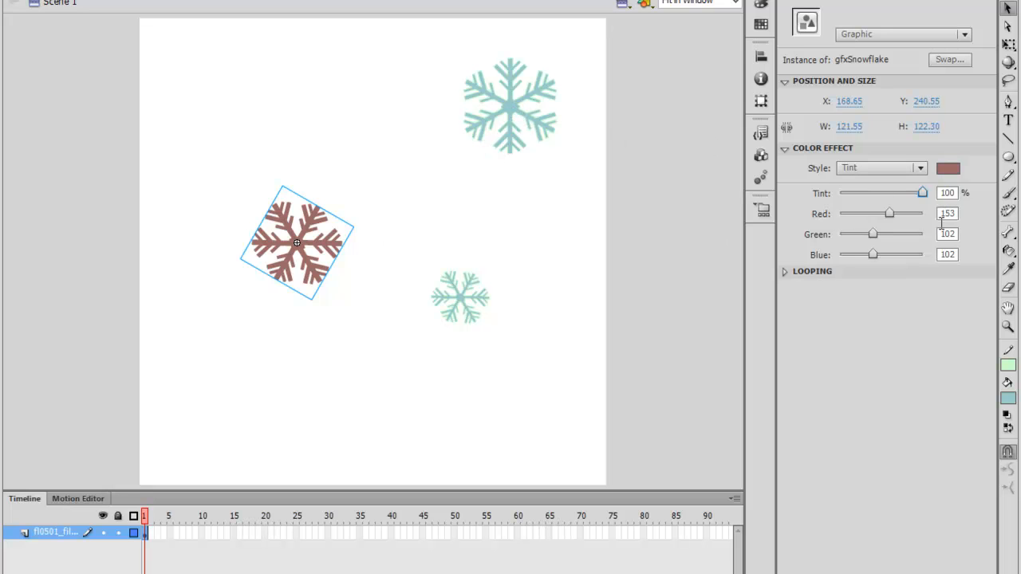
left_click_drag(922, 192, 872, 191)
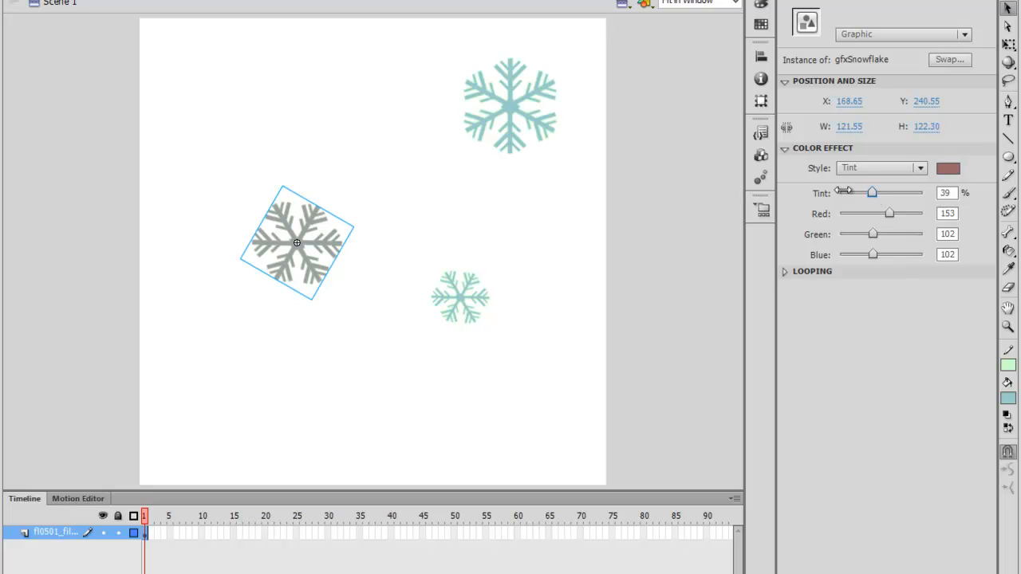
- Apply the same reddish-brown Tint effect to the large upper snowflake instance and set its tint amount to 19%
left_click(510, 108)
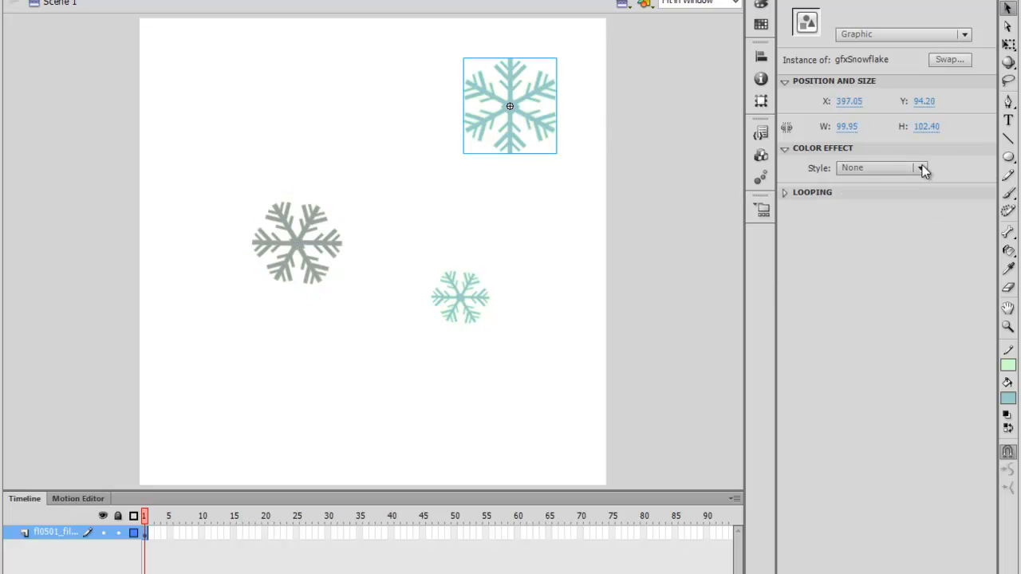
left_click(886, 168)
left_click(882, 218)
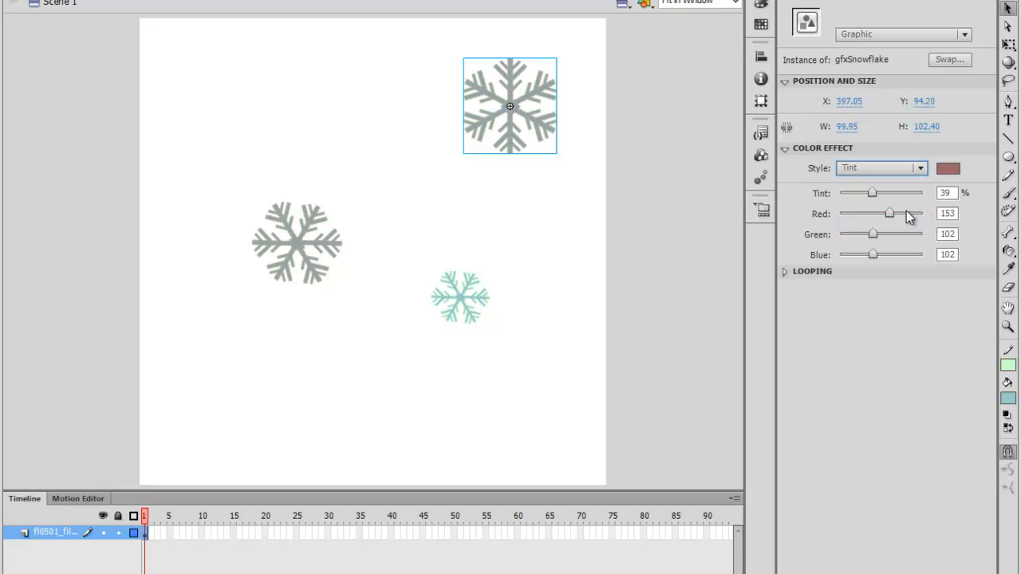
mouse_move(872, 194)
left_mouse_down()
mouse_move(898, 194)
mouse_move(859, 200)
left_mouse_up()
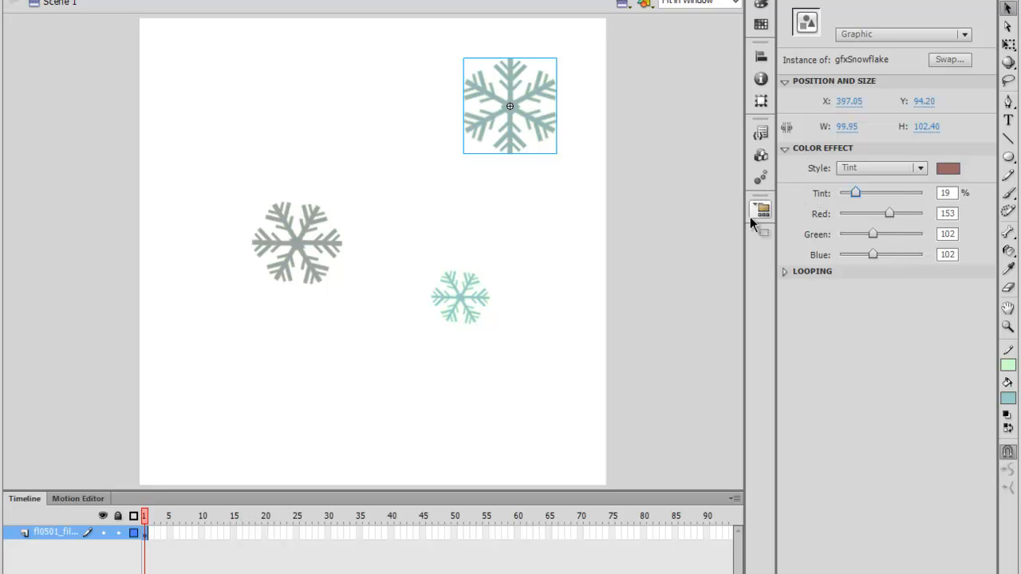
- Apply an Alpha color effect to the smallest snowflake instance and set it to 42%
left_click(470, 302)
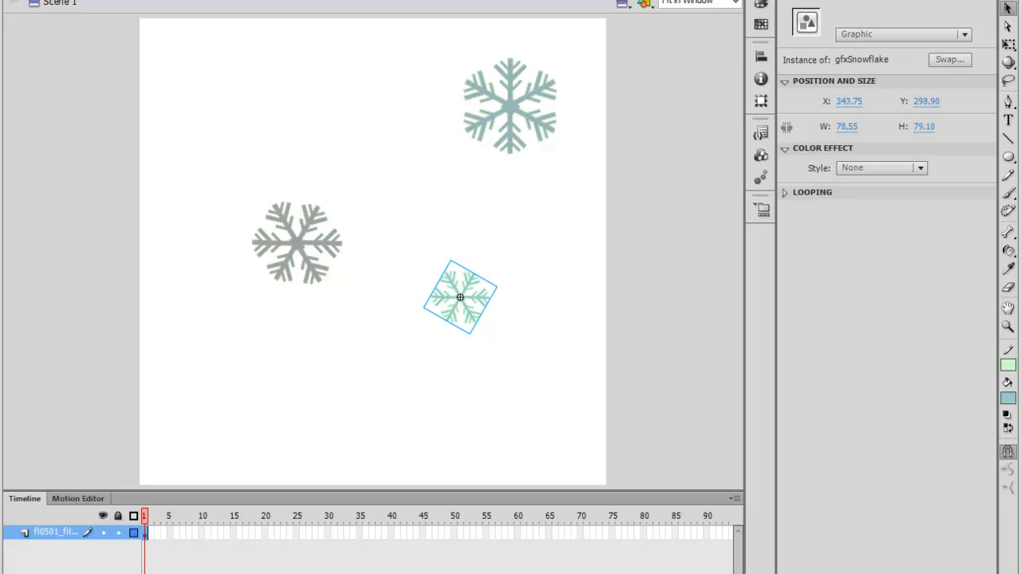
left_click(862, 168)
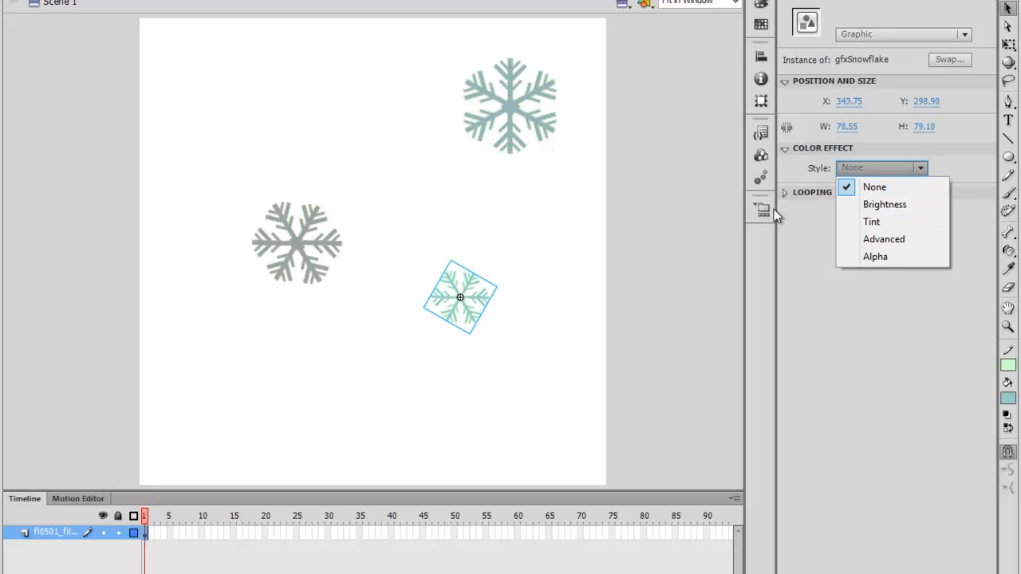
left_click(865, 257)
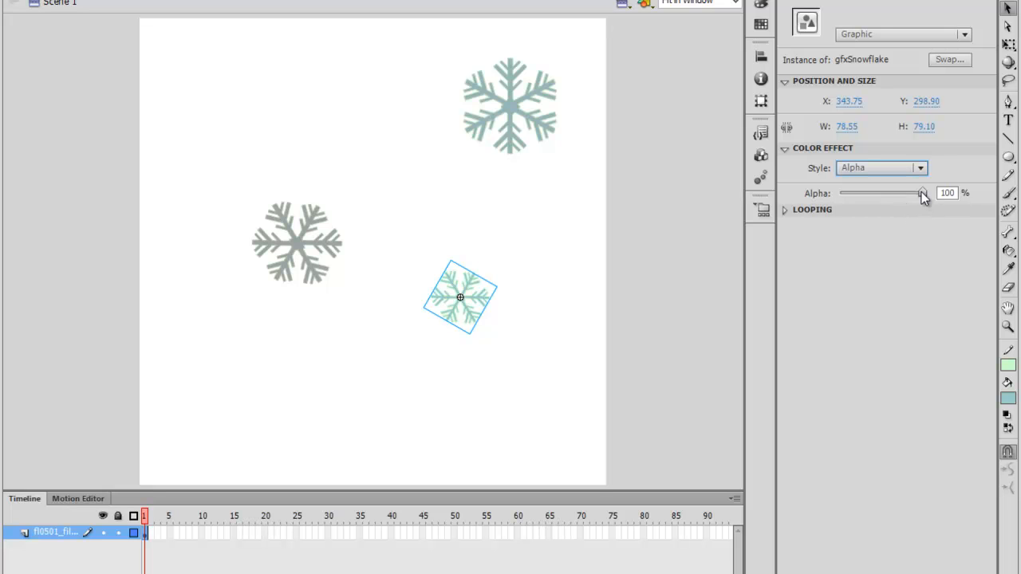
left_click_drag(921, 194, 861, 196)
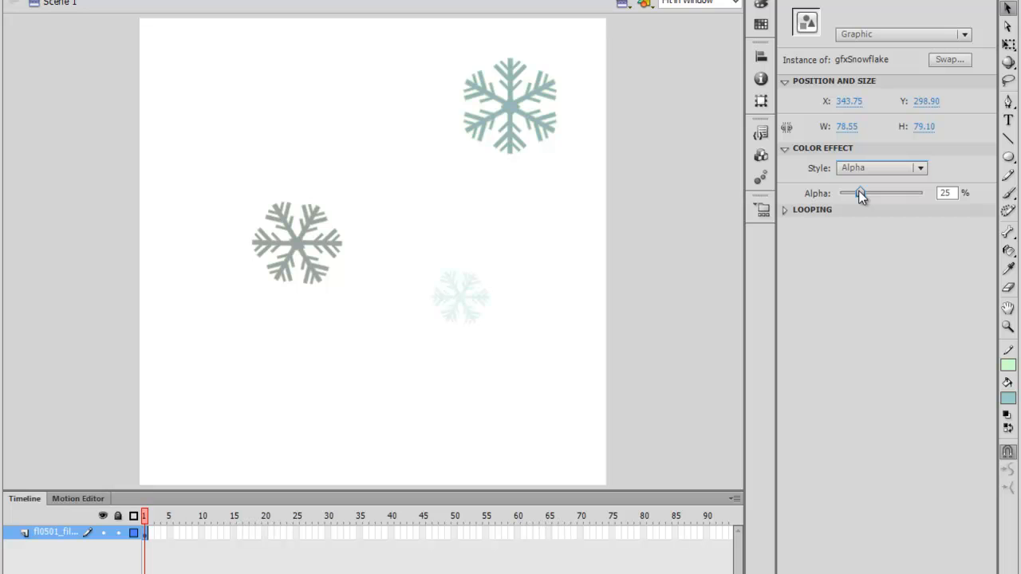
mouse_move(860, 193)
left_mouse_down()
mouse_move(923, 195)
mouse_move(855, 195)
left_mouse_up()
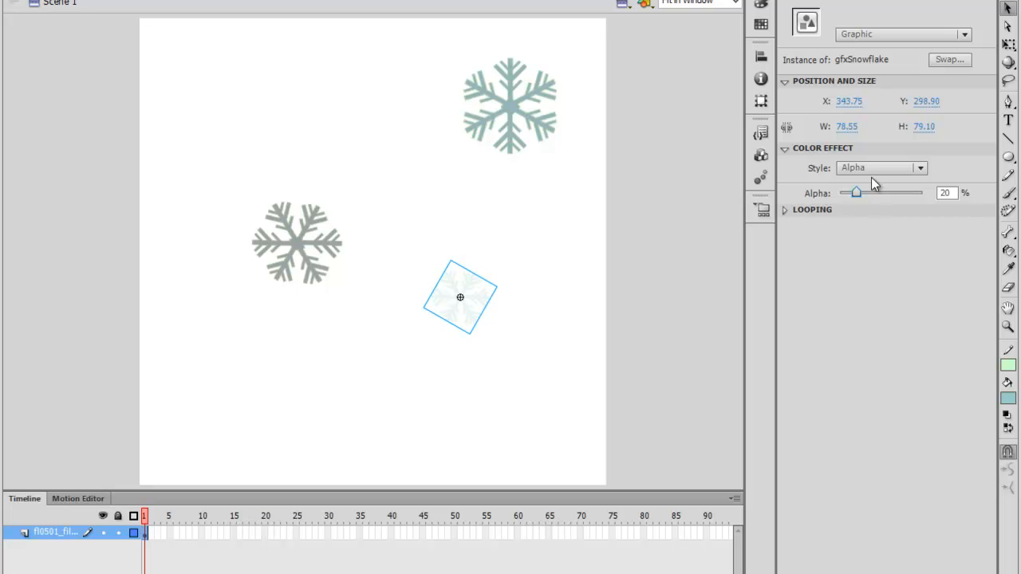
left_click_drag(858, 194, 875, 198)
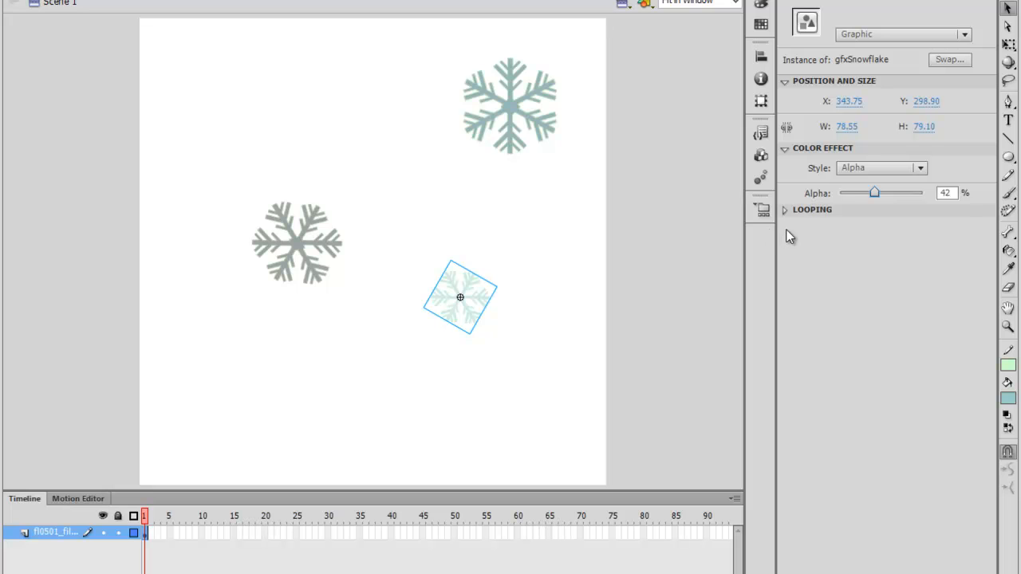
- Draw a circle about 88 × 86 px near the stage's lower edge and delete it
left_click(1012, 158)
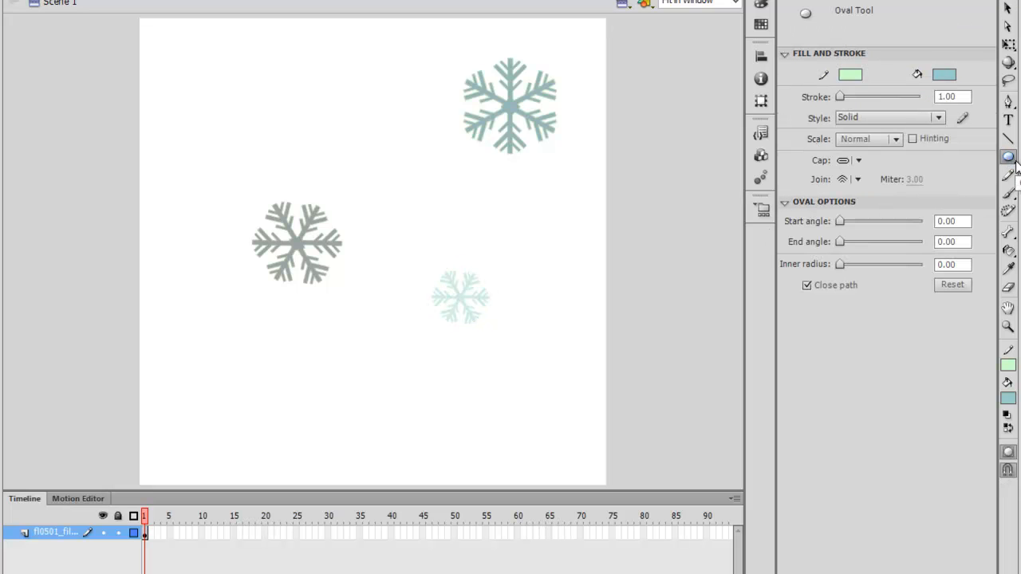
left_click_drag(292, 392, 376, 472)
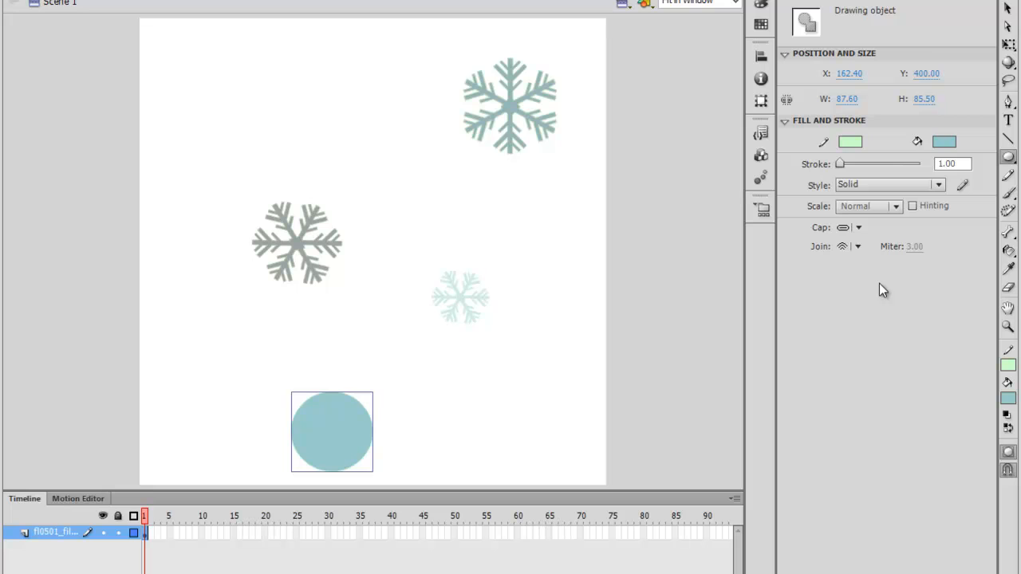
left_click(1008, 7)
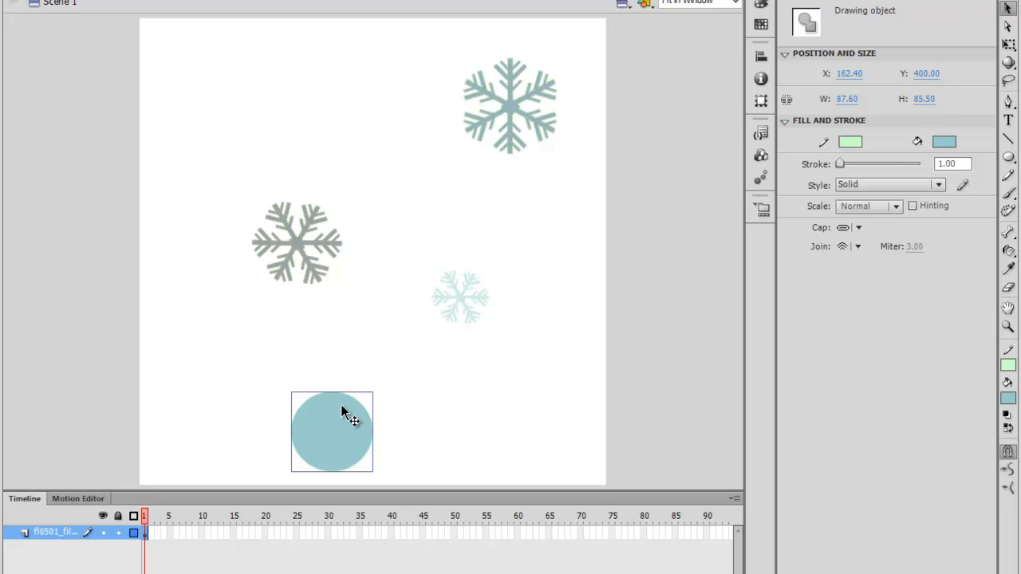
key("Delete")
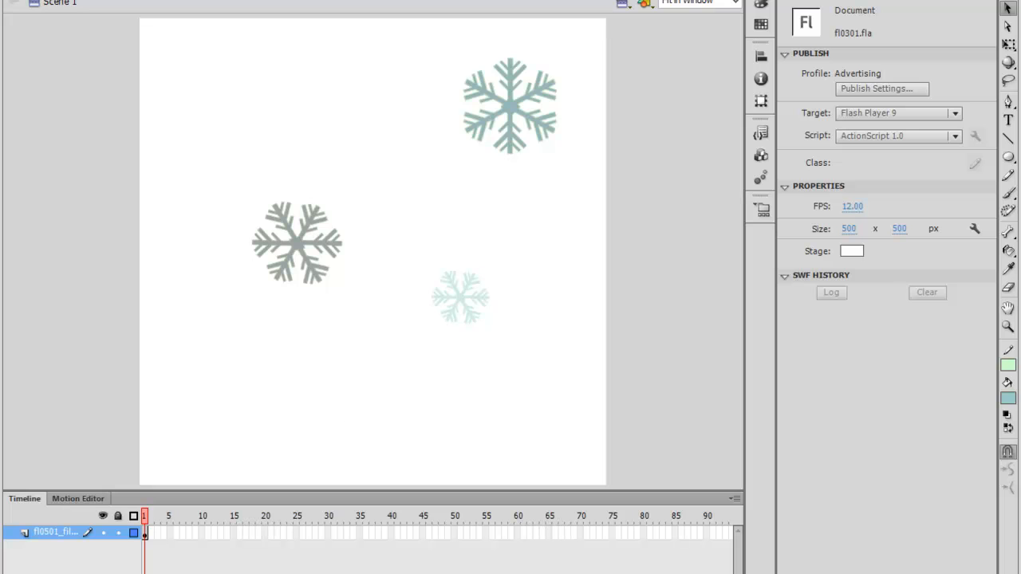
- Preview the gfxBeachball, gfxFlipFlops, gfxSnowflake and gfxSnowman symbols in the library
left_click(855, 2)
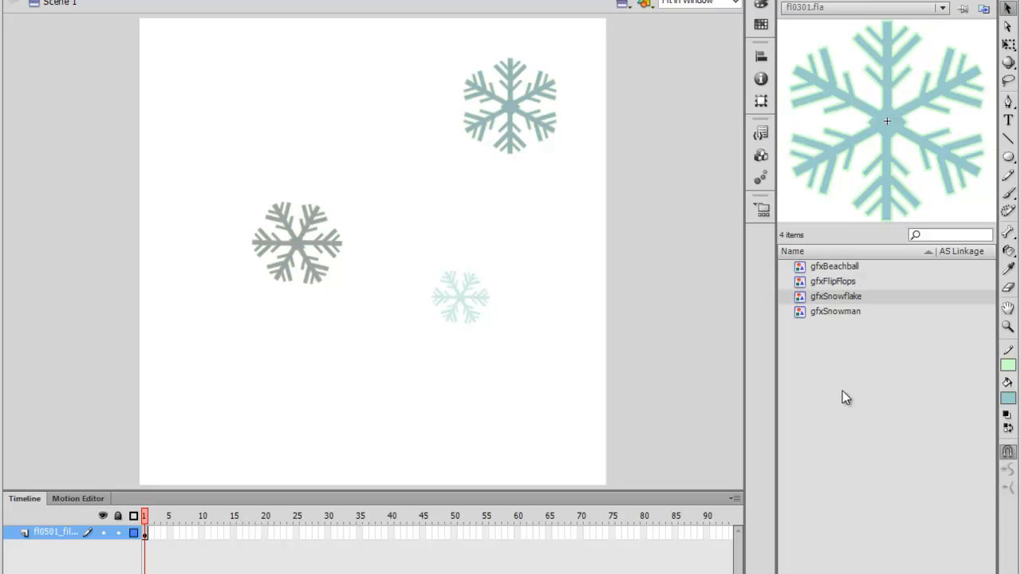
left_click(842, 269)
left_click(853, 283)
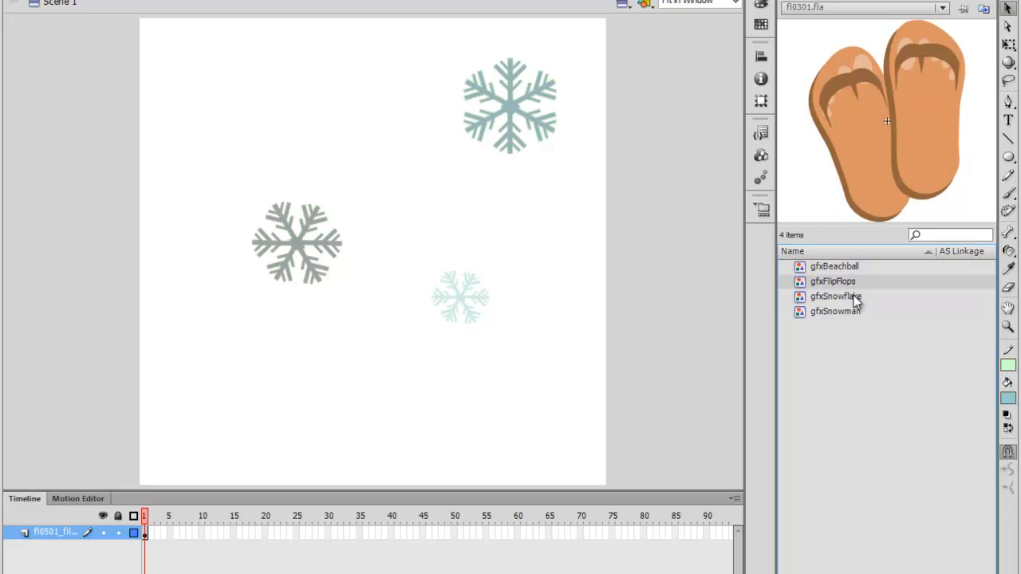
left_click(853, 297)
left_click(854, 315)
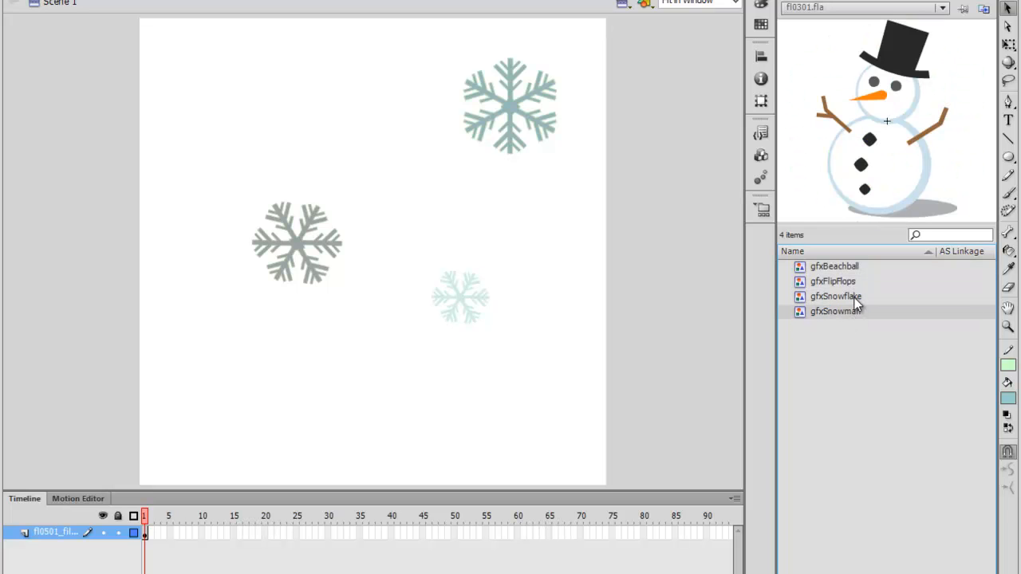
- Place a new gfxSnowflake instance from the library in the lower right corner of the stage
left_click(855, 298)
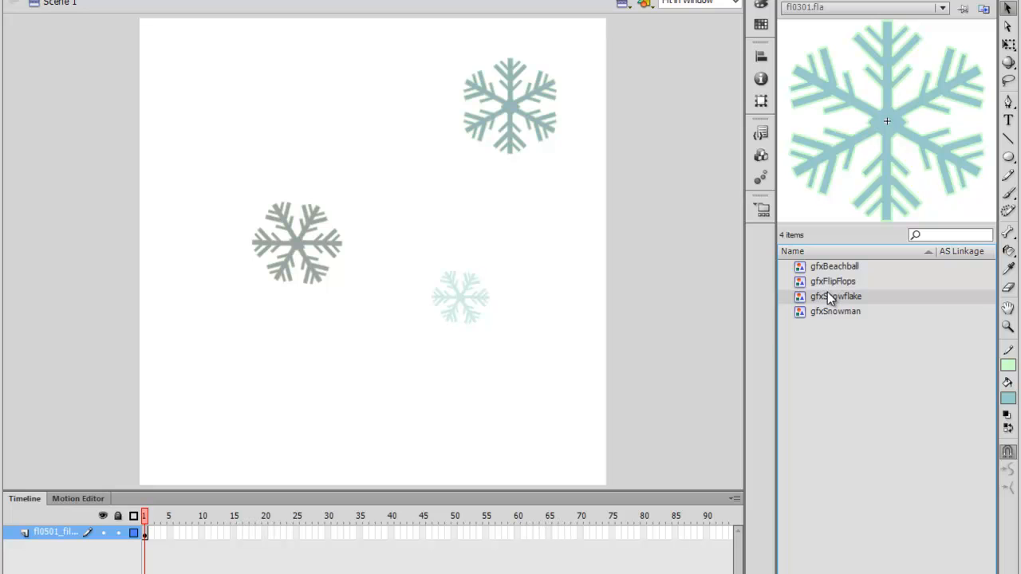
left_click_drag(788, 294, 492, 287)
left_click_drag(802, 302, 532, 425)
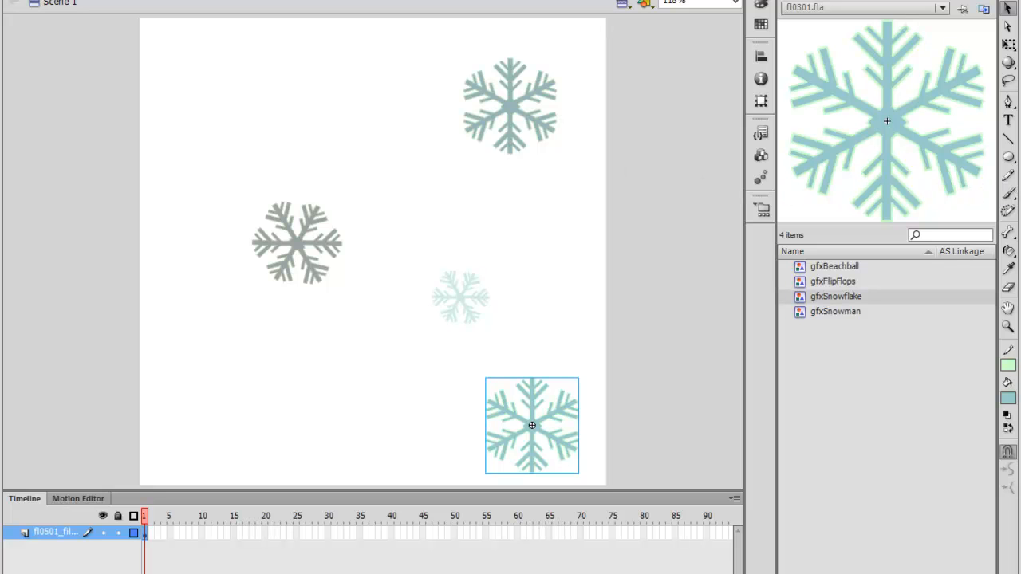
- Create a new graphic symbol named partyHat in the library root
left_click(139, 0)
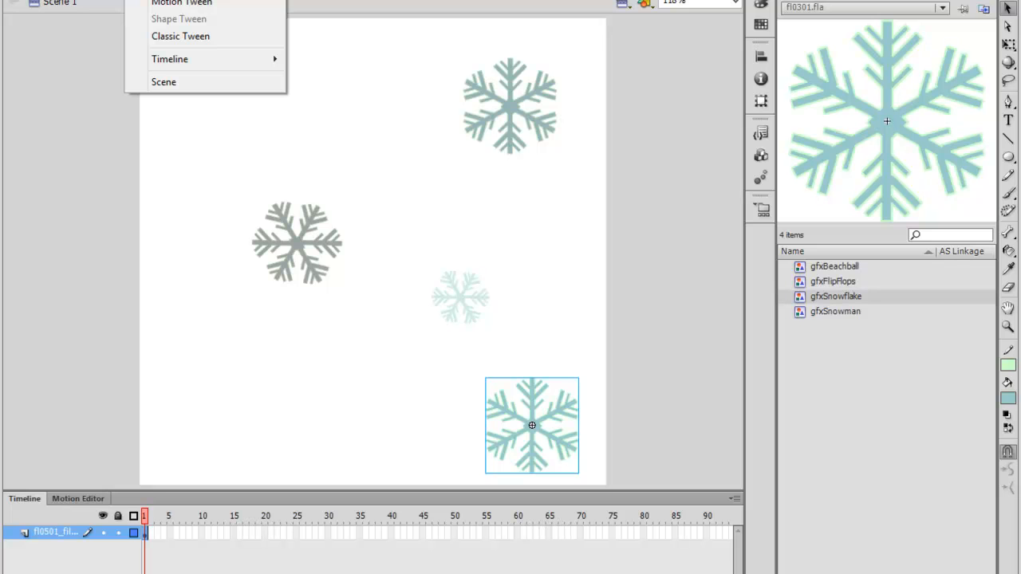
left_click(185, 0)
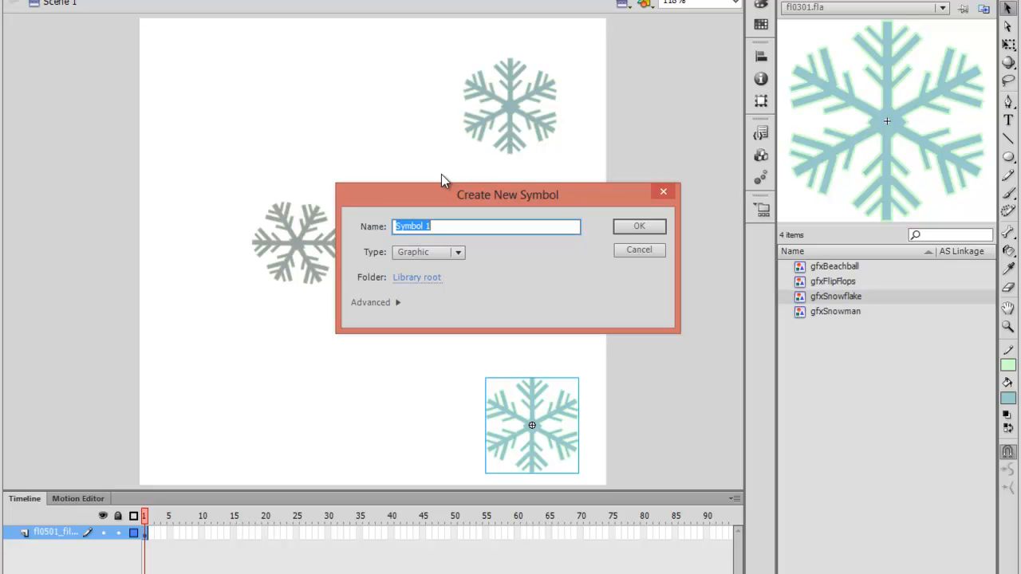
type("partyHat")
left_click(640, 228)
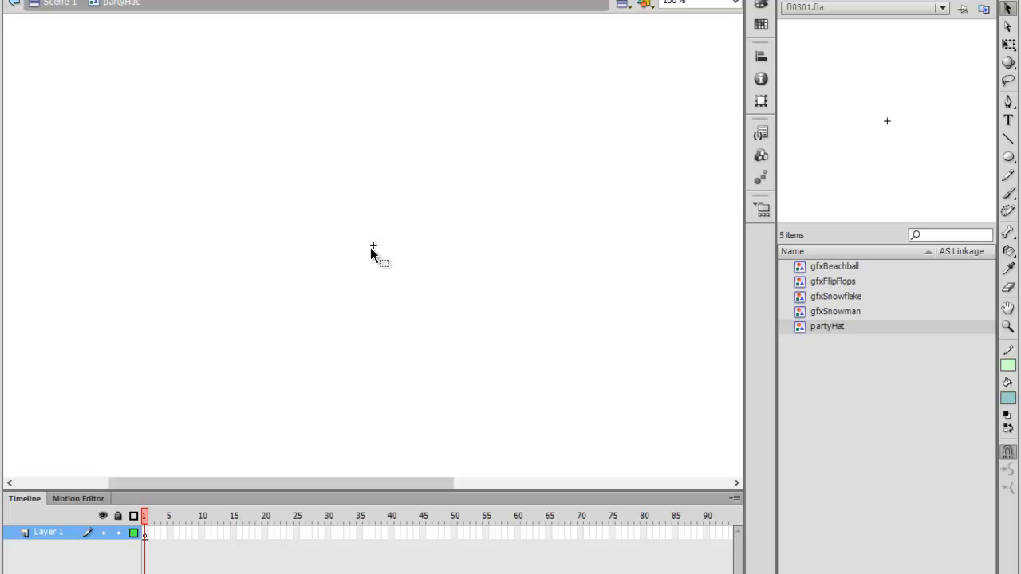
- Set up the PolyStar tool to draw a polygon with 3 sides
left_click(1010, 158)
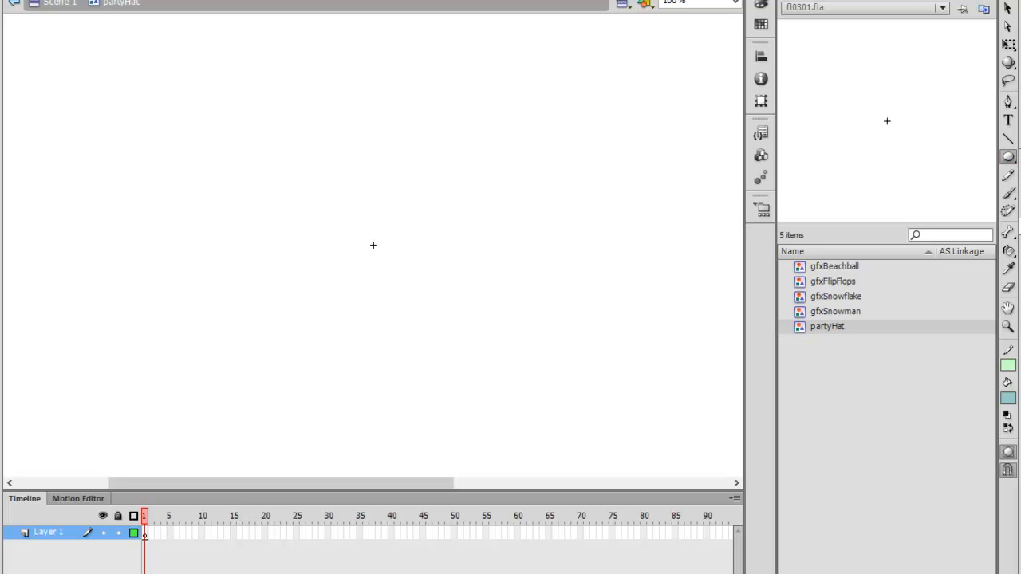
left_click(1020, 227)
left_click(805, 7)
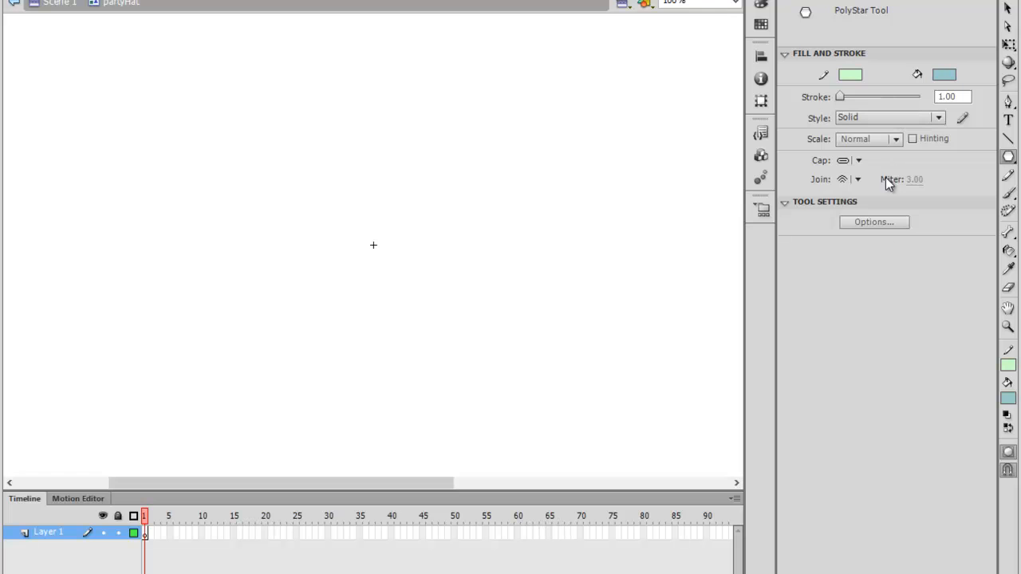
left_click(882, 222)
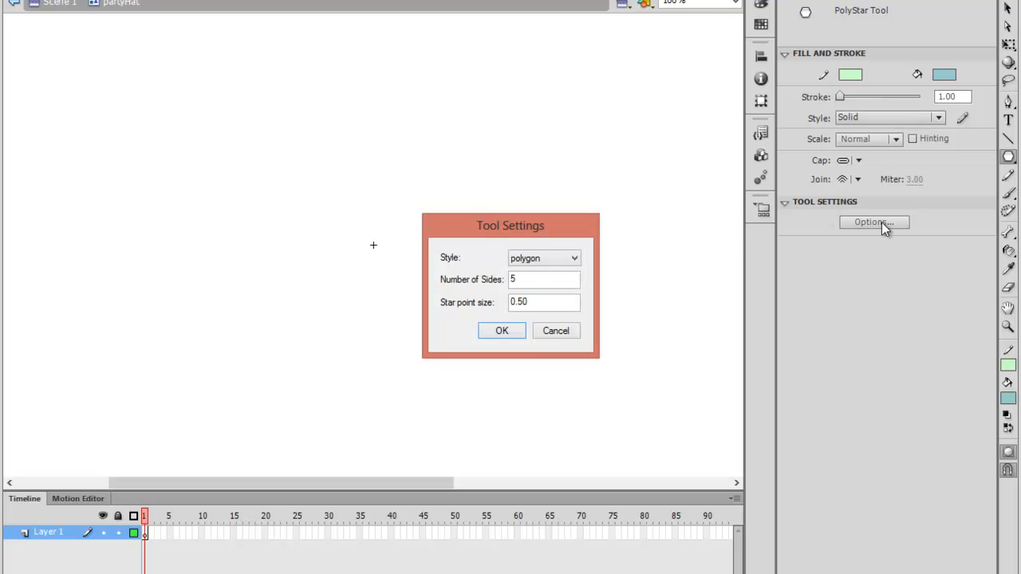
left_click(574, 259)
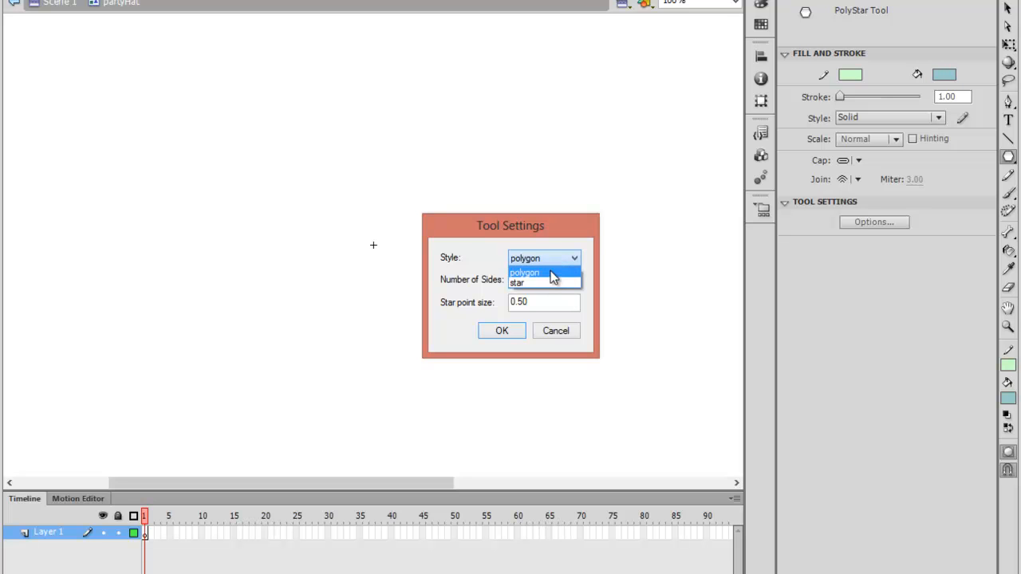
left_click(553, 274)
double_click(527, 278)
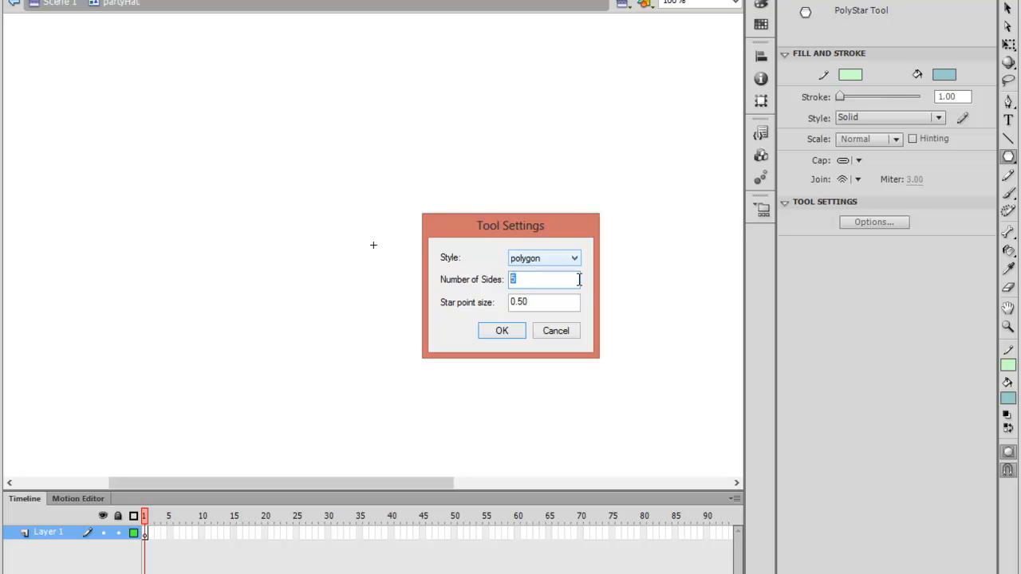
type("3")
left_click(515, 330)
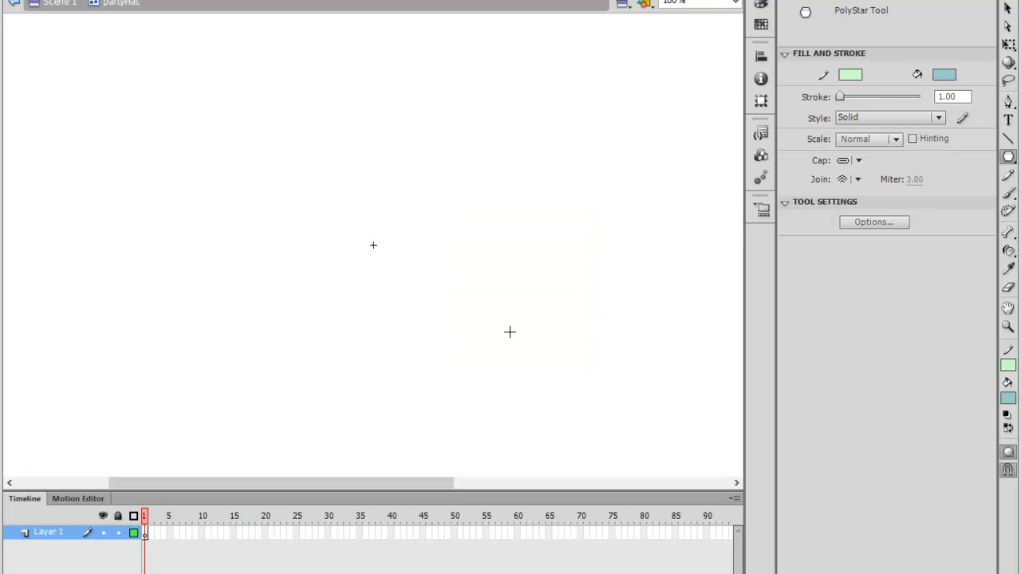
- Draw a dark magenta triangle about 173 × 150 px and centre it over the symbol's registration point
left_click(944, 74)
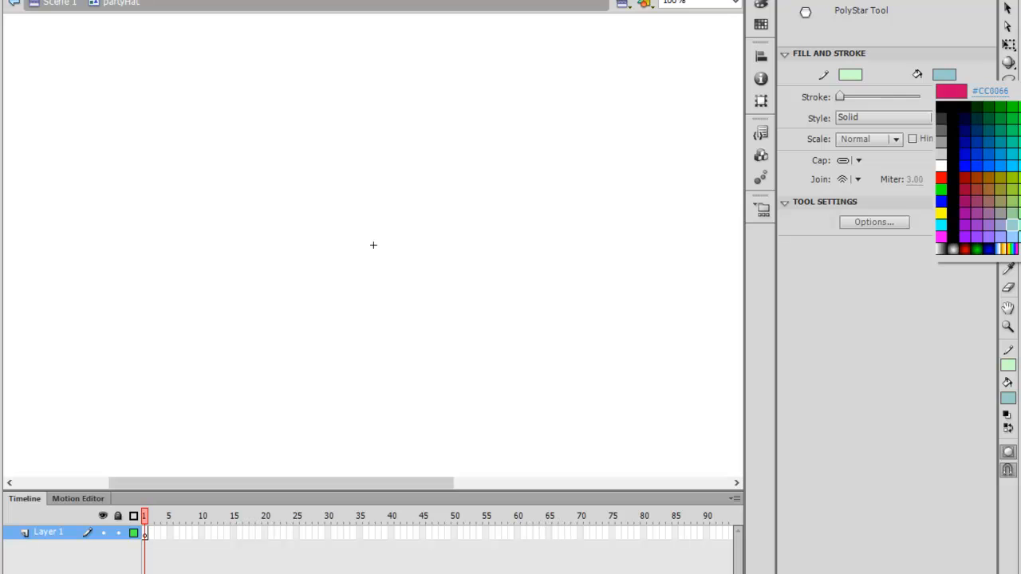
left_click(967, 194)
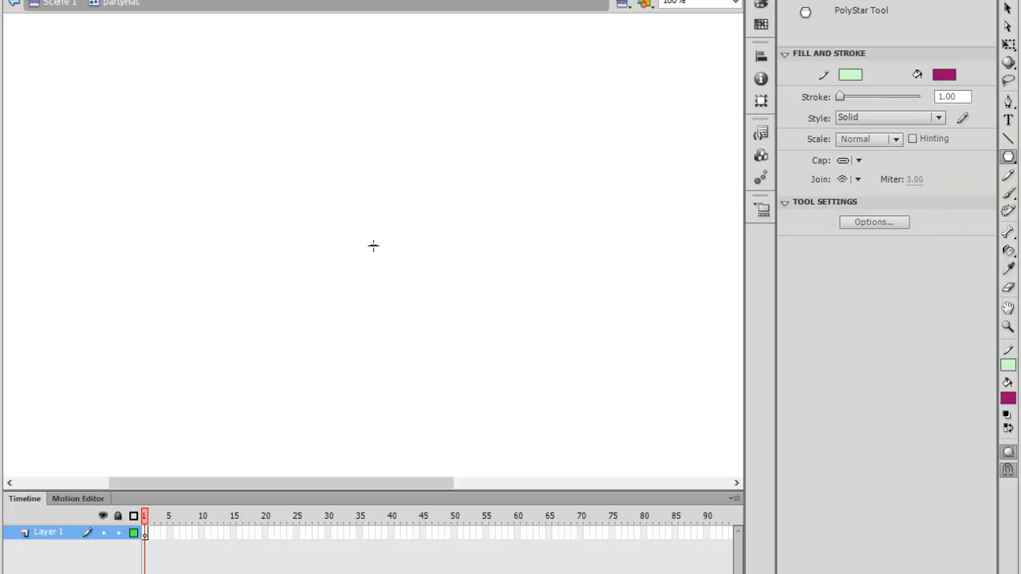
mouse_move(374, 168)
left_mouse_down()
mouse_move(373, 242)
mouse_move(376, 85)
left_mouse_up()
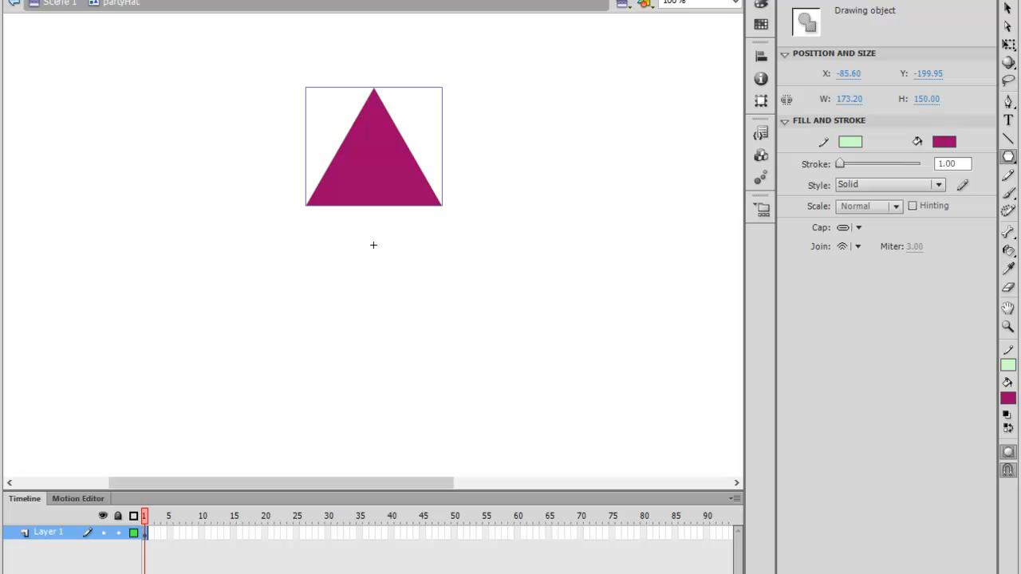
left_click(1010, 7)
left_click_drag(378, 167, 392, 285)
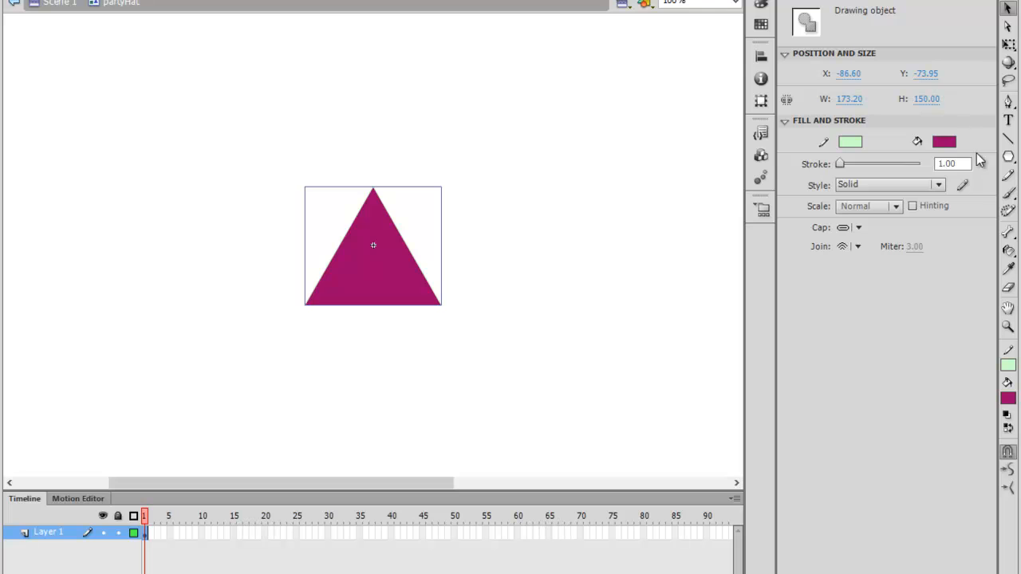
- Draw a #99CC66 green circle about 28 × 28 px with the Oval tool and place it on the triangle's tip
left_click(1008, 156)
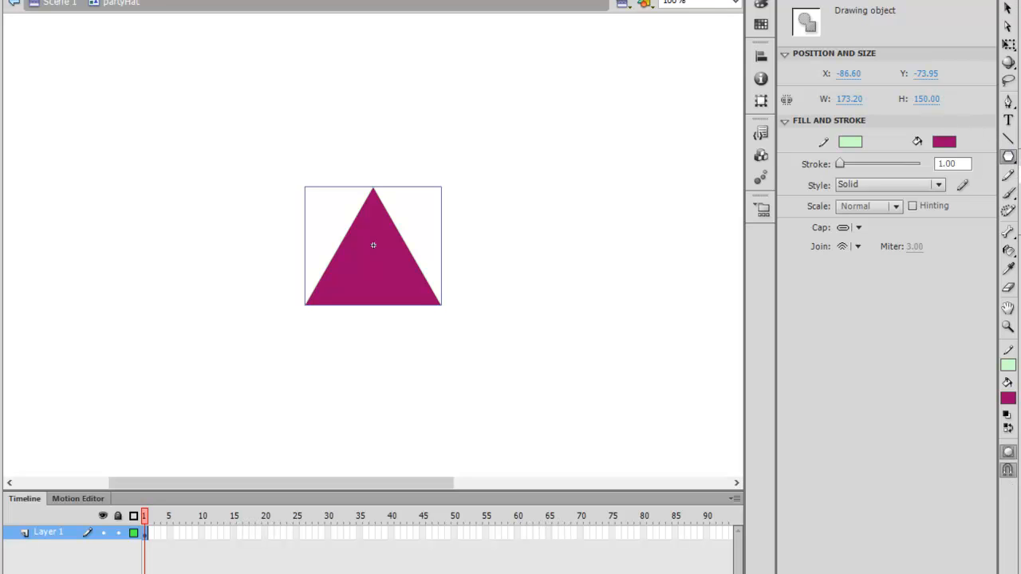
key("o")
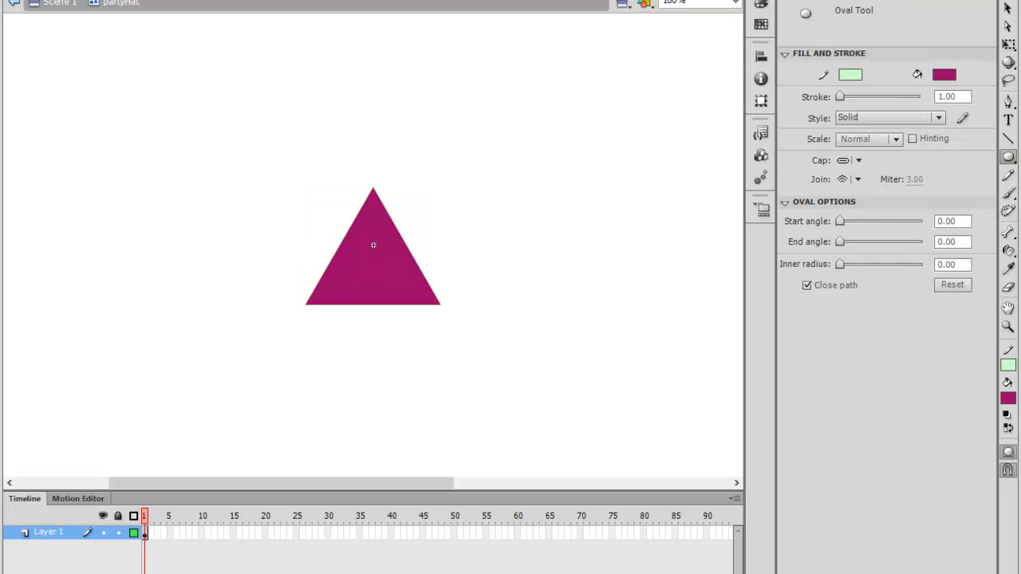
left_click(948, 72)
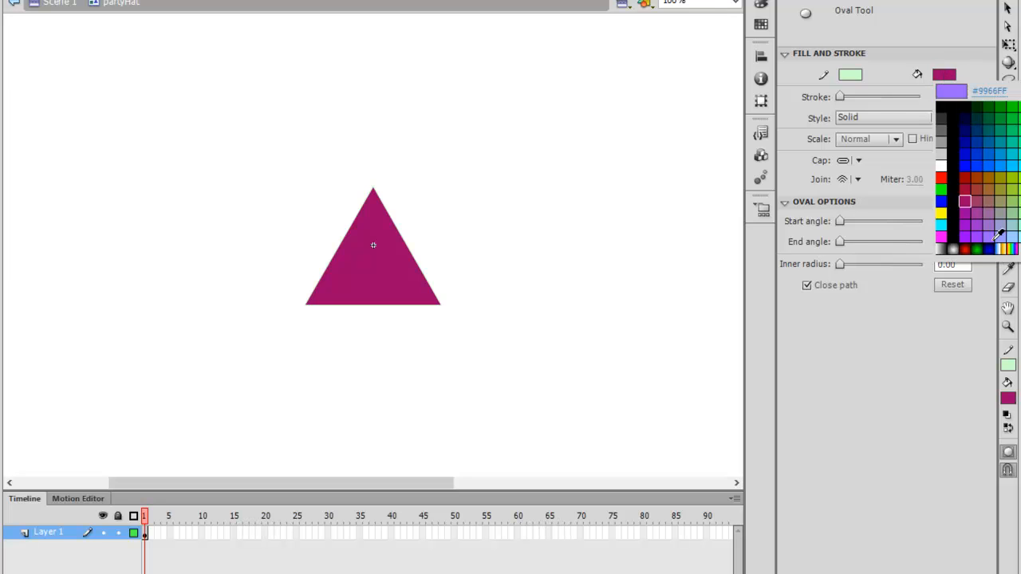
left_click(1017, 194)
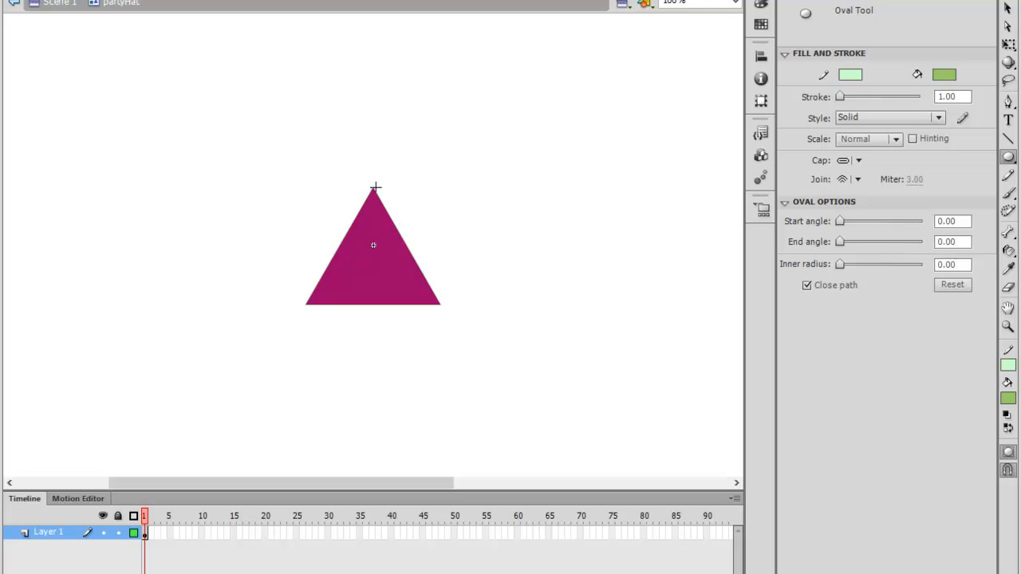
left_click_drag(372, 165, 394, 184)
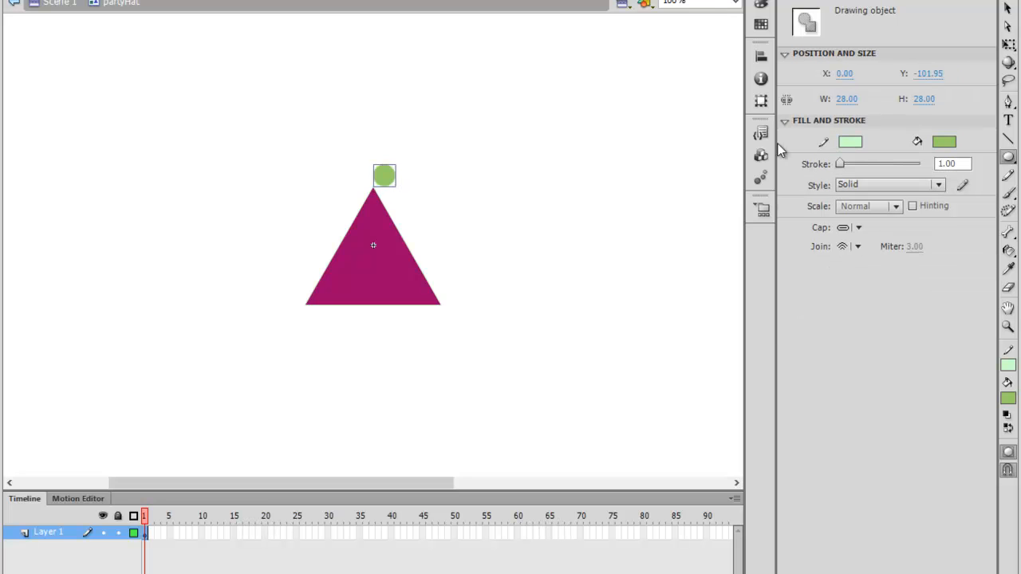
left_click(1007, 7)
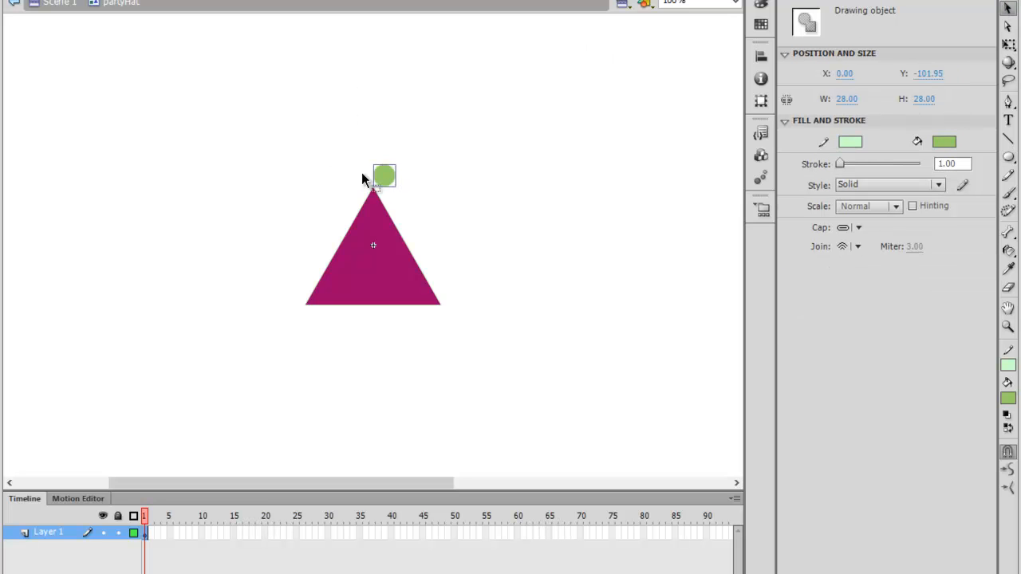
left_click_drag(389, 175, 381, 189)
- Draw a bright blue circle about 10 × 10 px in the upper part of the triangle
left_click(1009, 158)
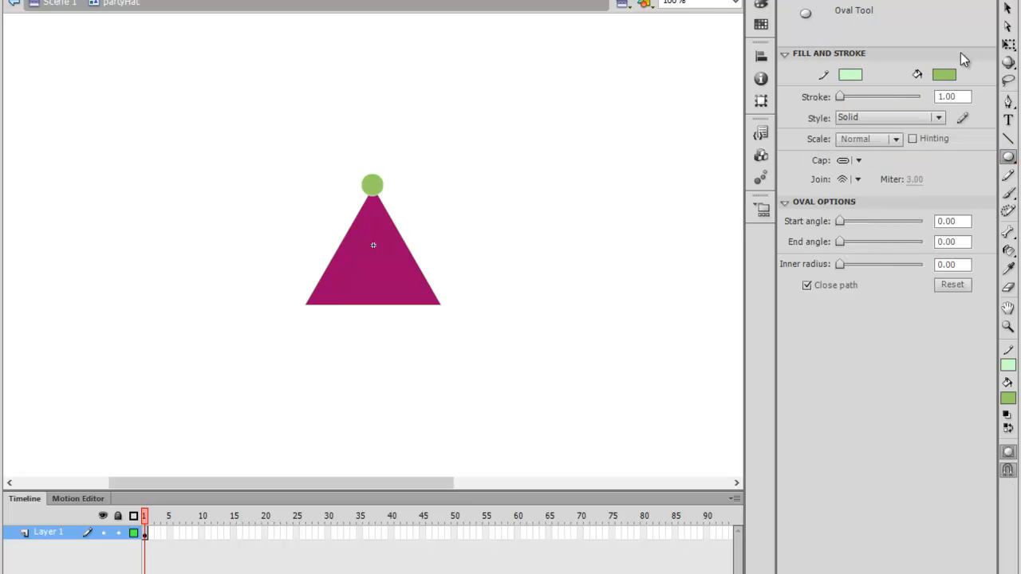
left_click(948, 76)
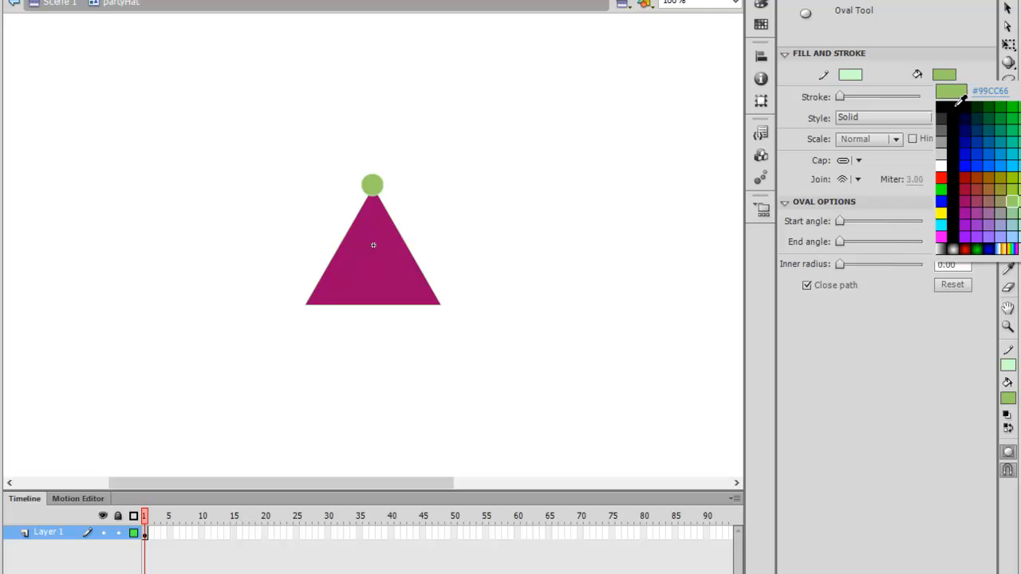
left_click(1007, 165)
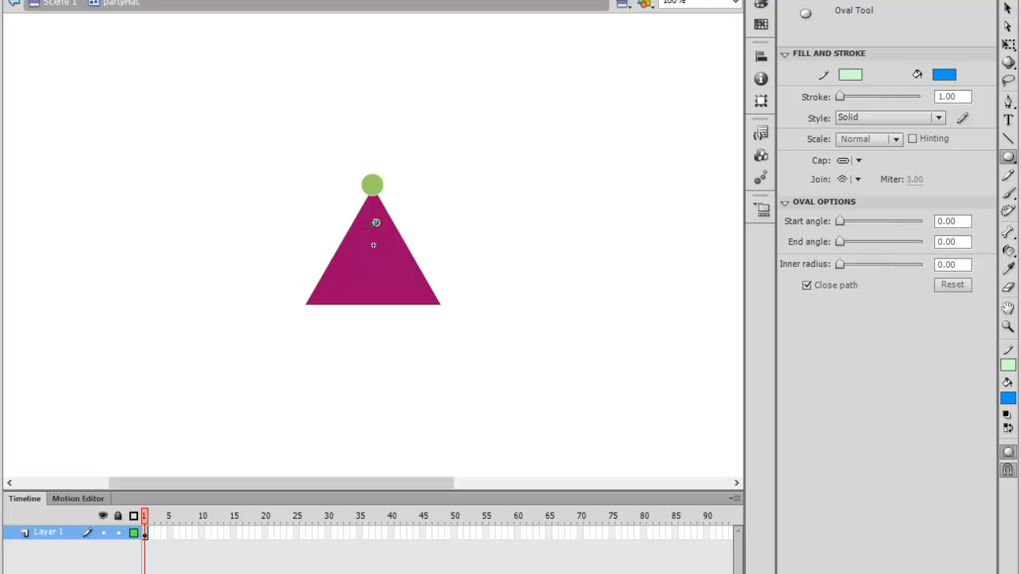
left_click_drag(373, 220, 381, 228)
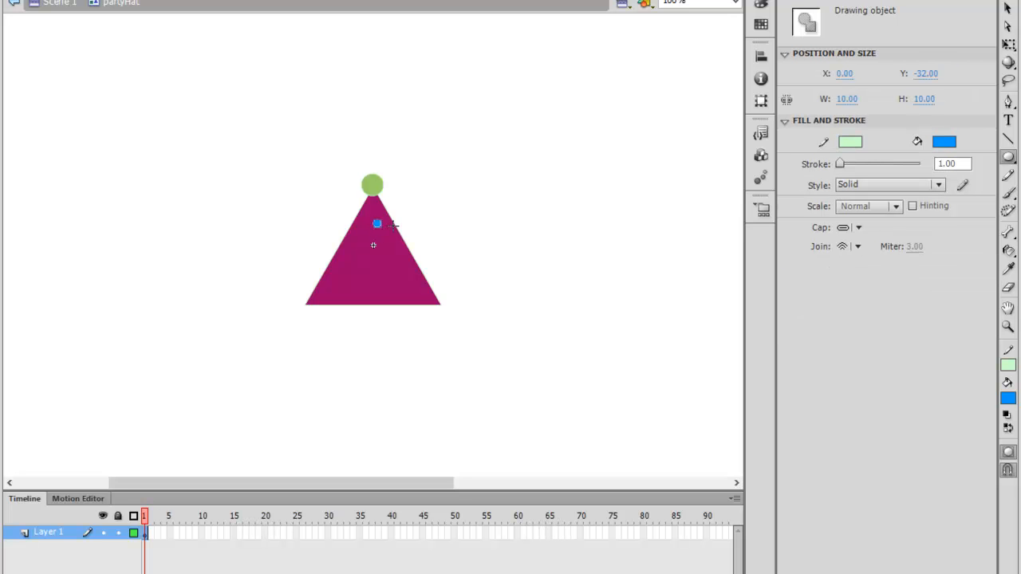
- Duplicate the small blue dot repeatedly to scatter copies over the hat's upper, middle and left areas
left_click(1007, 11)
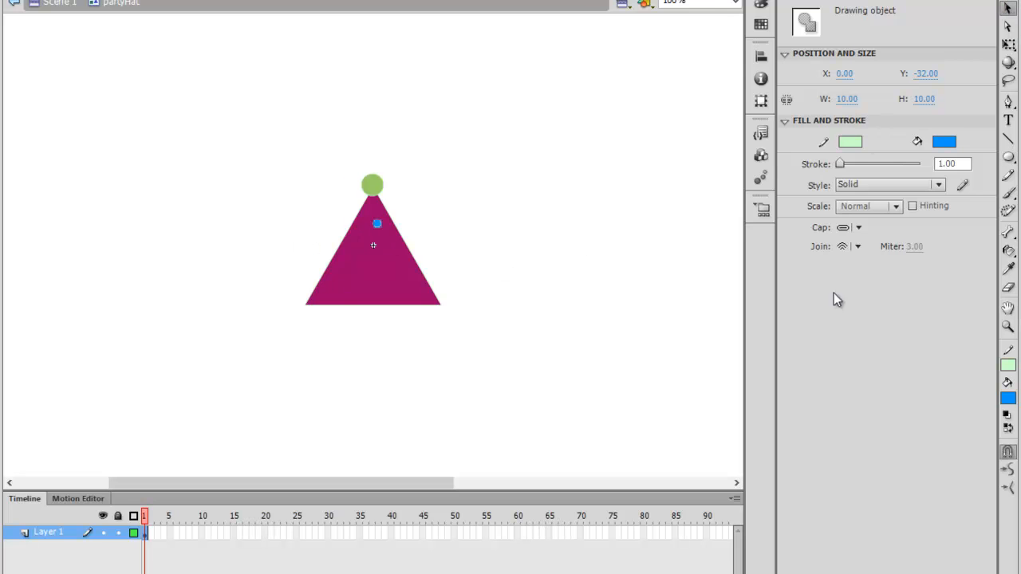
left_click(1008, 327)
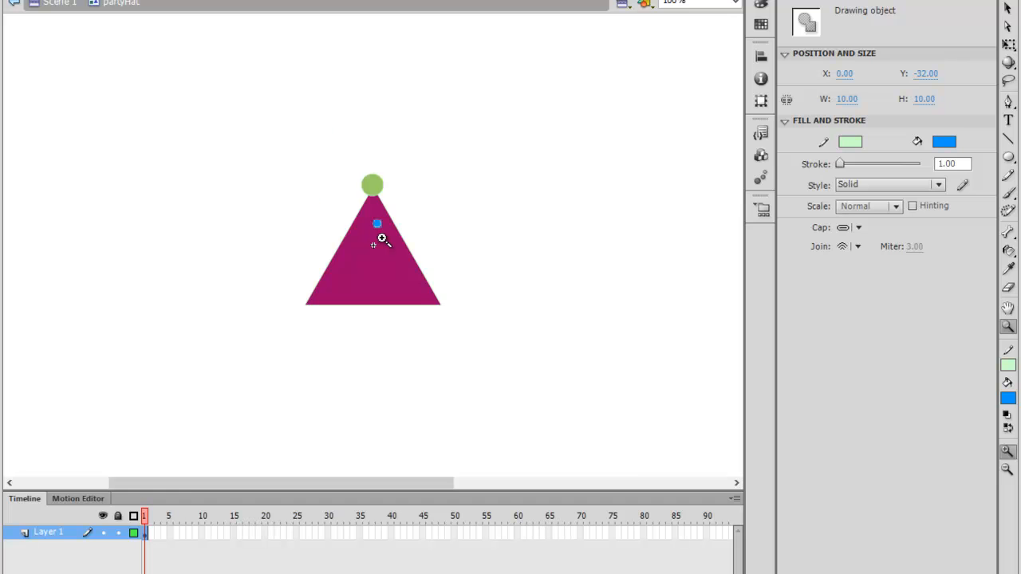
left_click(381, 239)
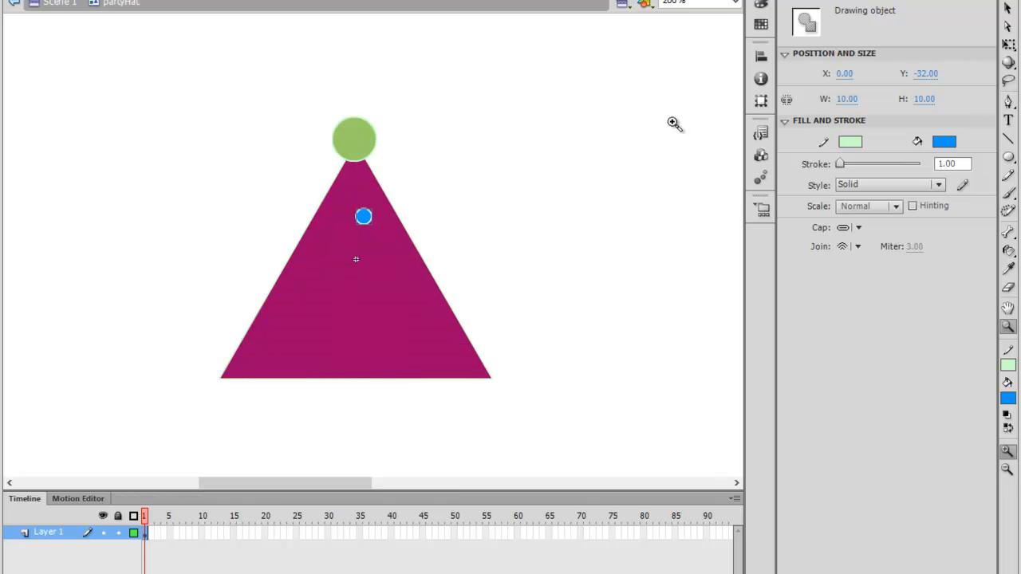
left_click(326, 247)
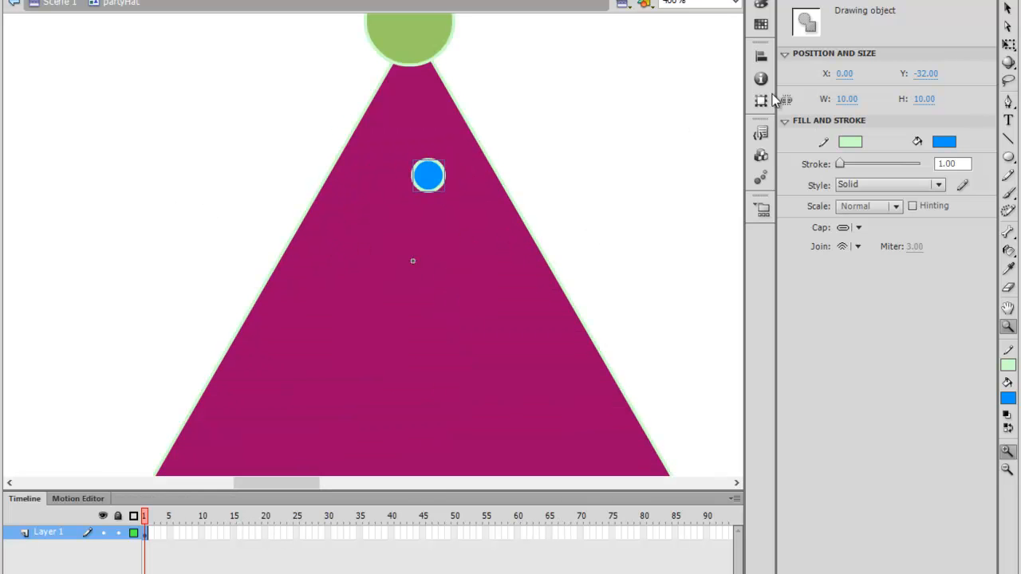
left_click(1008, 8)
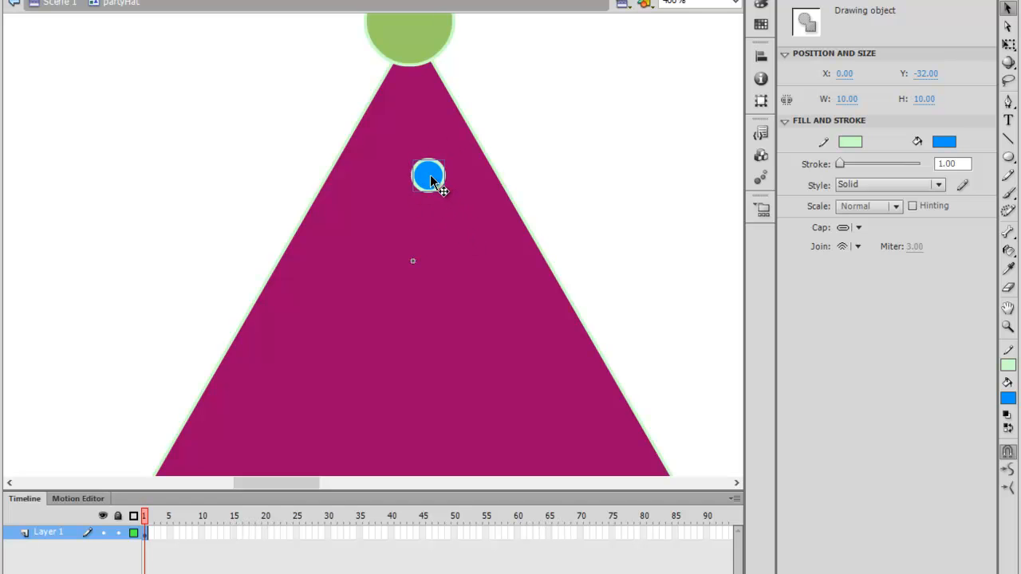
left_click_drag(429, 182, 363, 210)
left_click_drag(375, 213, 422, 250)
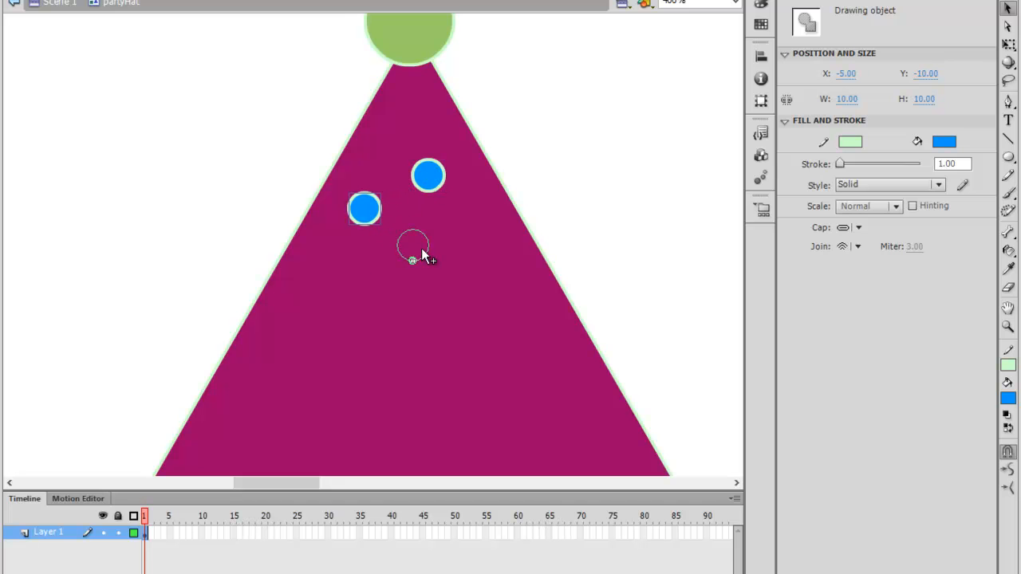
left_click_drag(441, 280, 272, 338)
left_click_drag(349, 357, 346, 381)
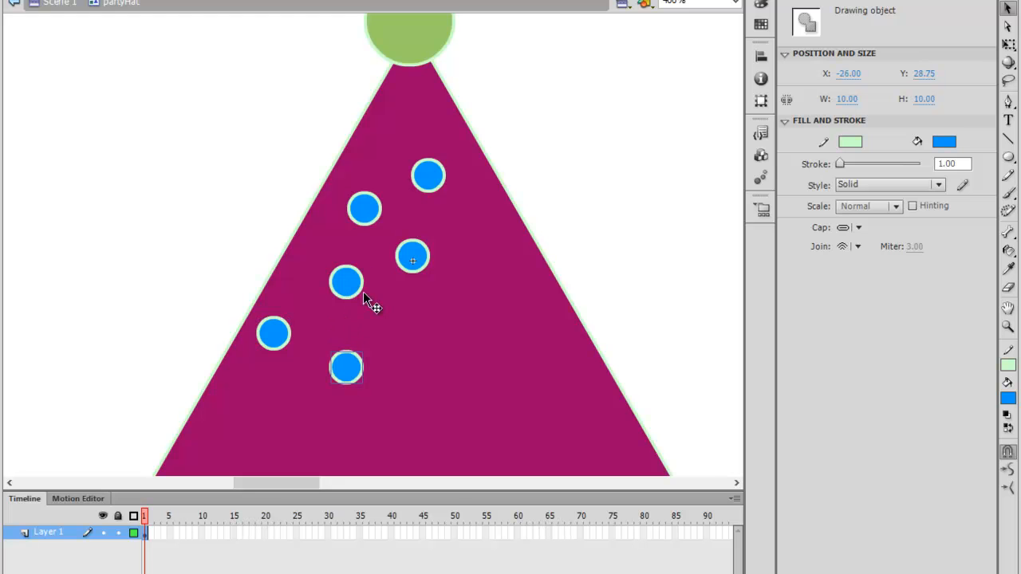
left_click_drag(355, 292, 406, 333)
left_click_drag(417, 260, 487, 219)
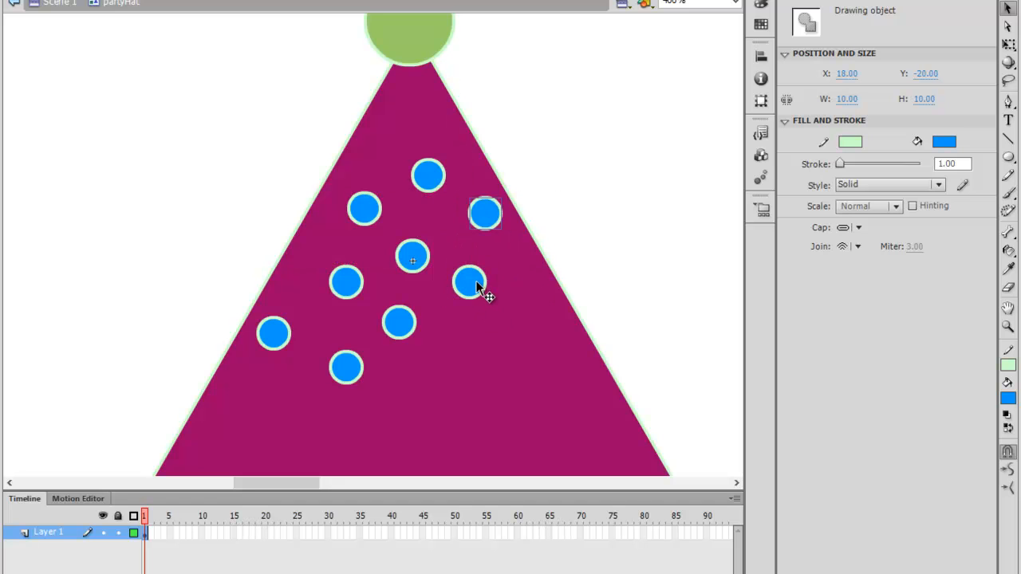
- Spread further blue dots over the hat's right side and base, and move the topmost dot closer to the tip, at about X -5, Y -43.5
left_click(397, 324, "shift")
left_click_drag(475, 294, 518, 372)
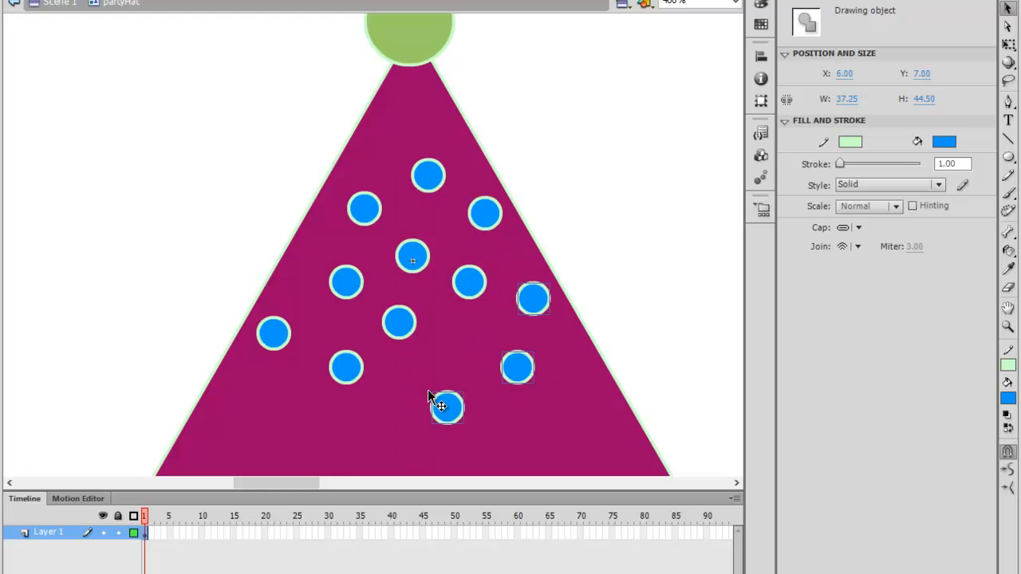
left_click_drag(450, 410, 229, 449)
mouse_move(303, 407)
left_mouse_down()
mouse_move(319, 421)
mouse_move(303, 422)
mouse_move(303, 401)
mouse_move(320, 416)
left_mouse_up()
left_click(345, 413)
left_click_drag(313, 333, 389, 444)
left_click_drag(351, 361, 588, 440)
left_click_drag(444, 409, 435, 401)
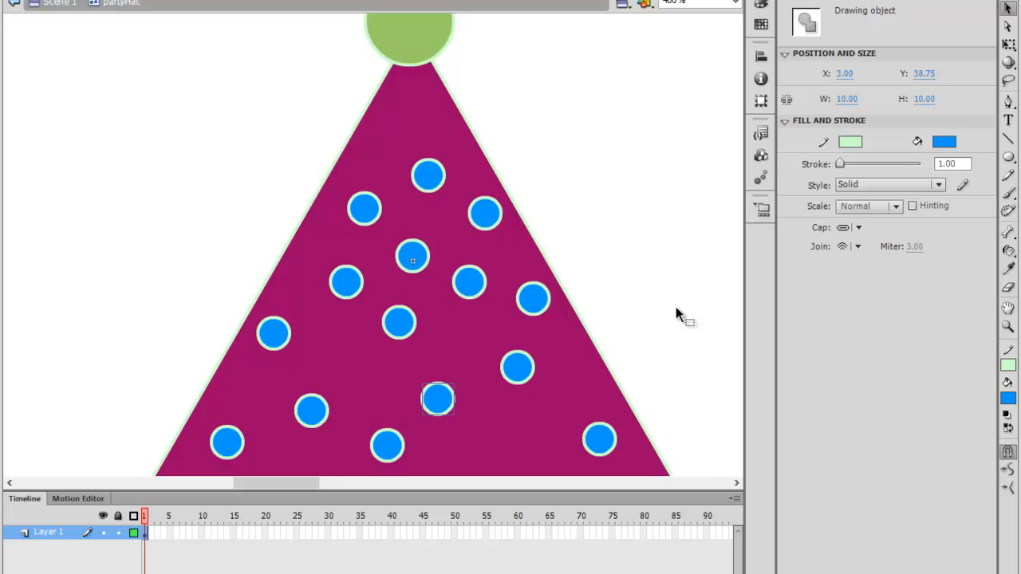
left_click_drag(441, 178, 422, 139)
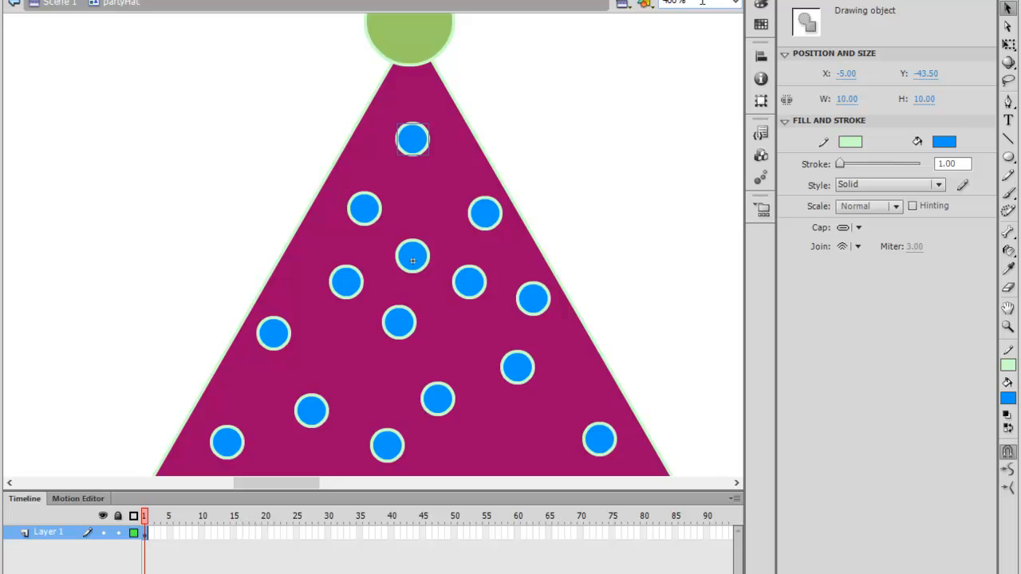
- Leave the partyHat symbol for Scene 1 and show the symbol's preview in the library
left_click(735, 3)
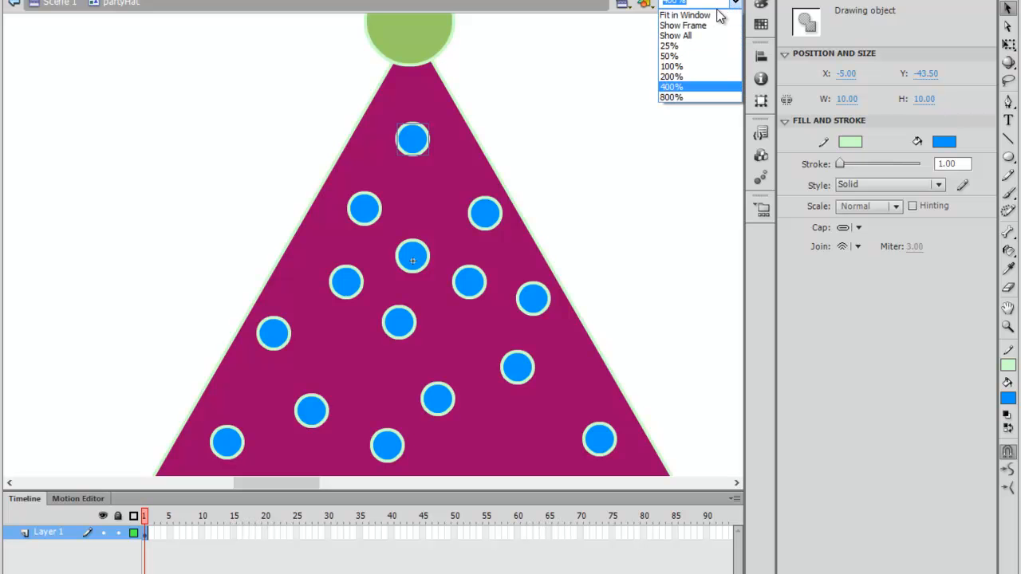
left_click(711, 16)
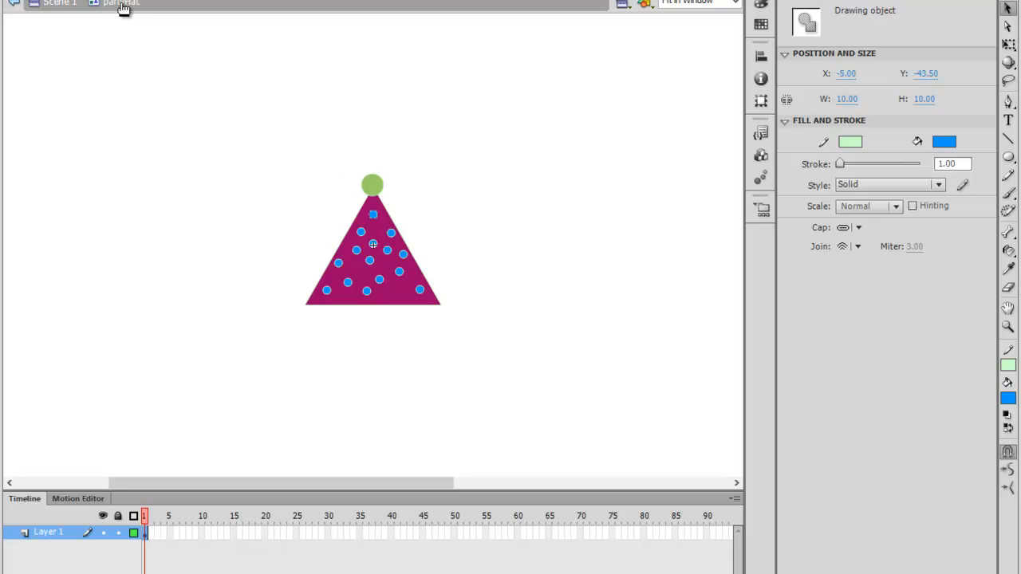
left_click(65, 5)
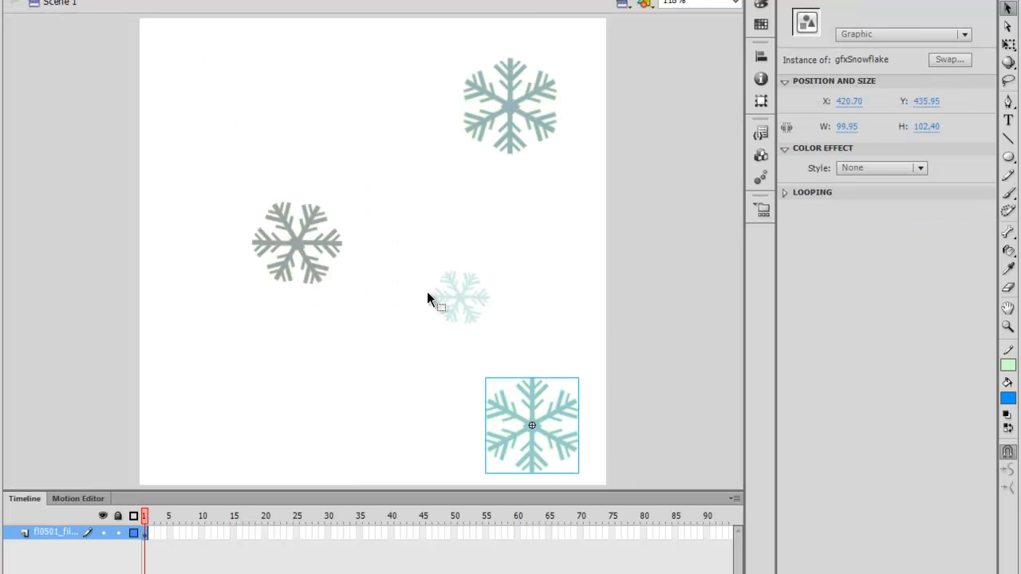
left_click(849, 1)
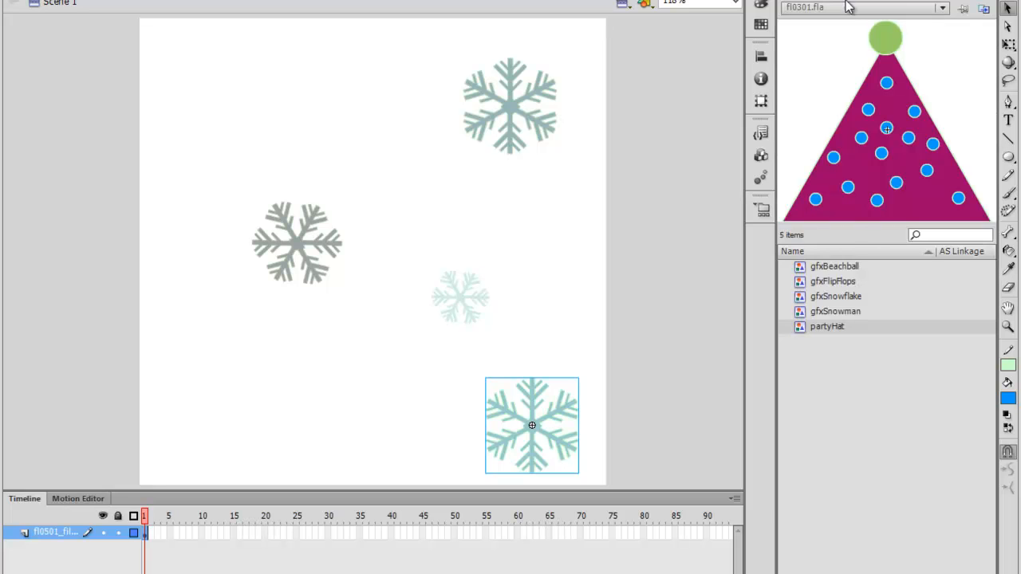
- Rename the partyHat symbol in the library as gfxPartyHat
right_click(827, 328)
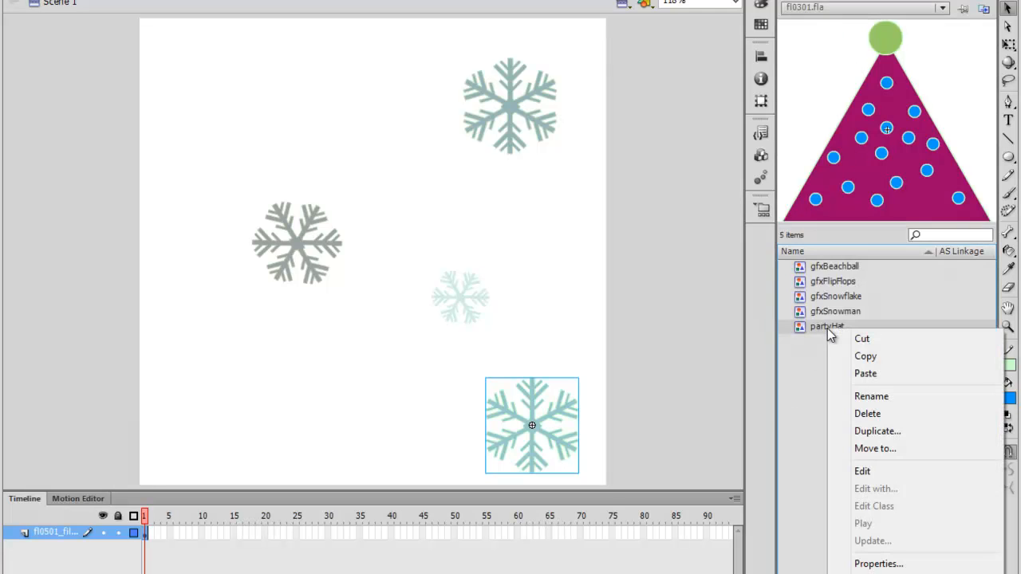
left_click(847, 397)
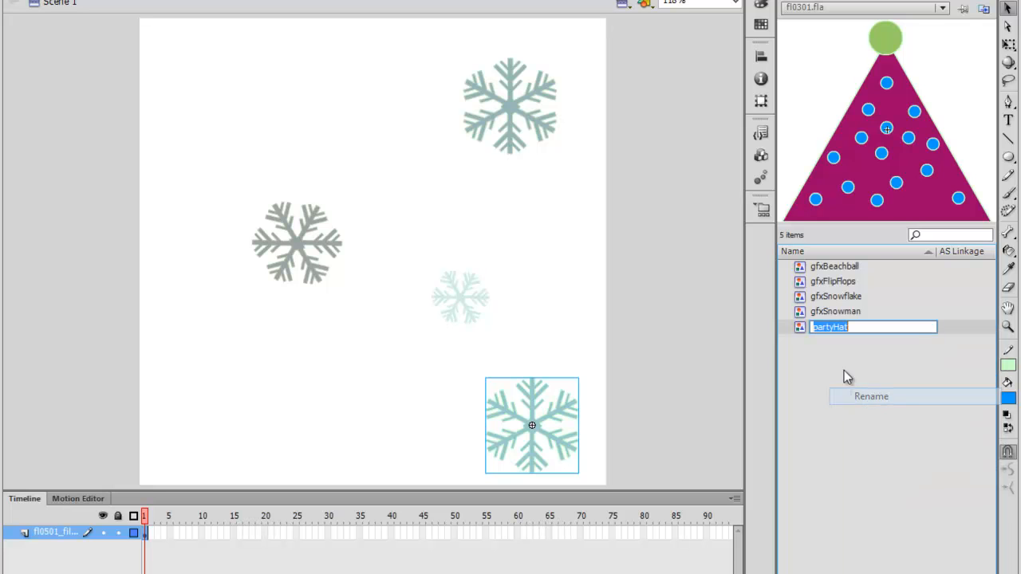
left_click(814, 328)
type("gfxP")
key("BackSpace")
type("P")
key("Delete")
key("Return")
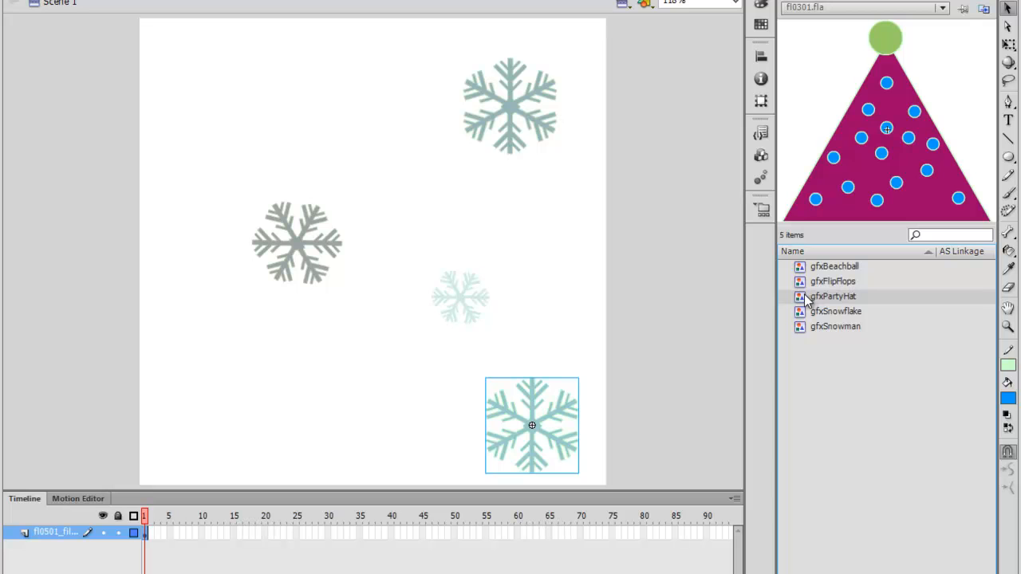
- Place an instance of gfxPartyHat in the stage's lower-left area and scale it down proportionally to a little over half size
left_click_drag(800, 297, 249, 401)
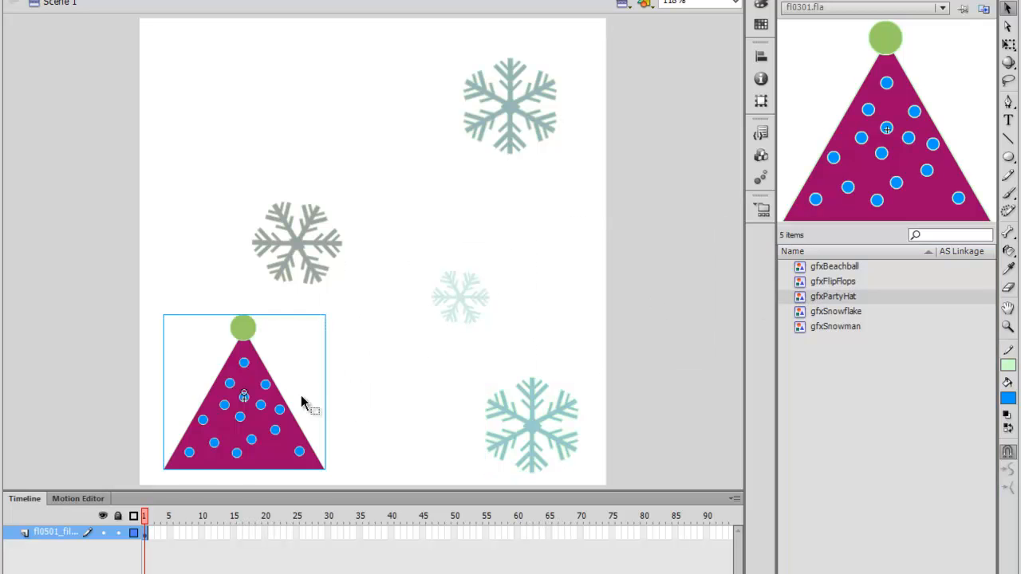
left_click(1008, 44)
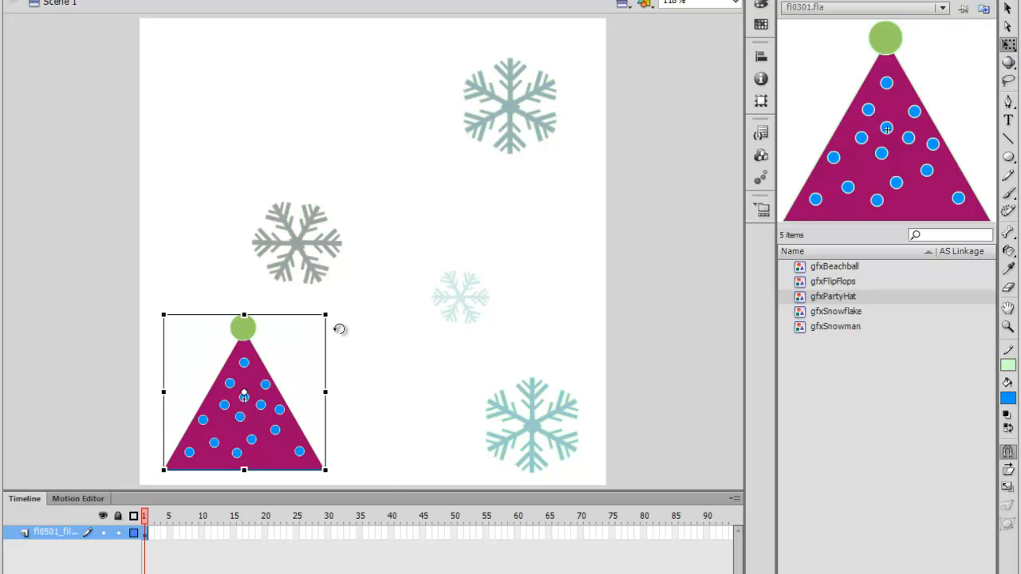
left_click_drag(326, 315, 293, 323)
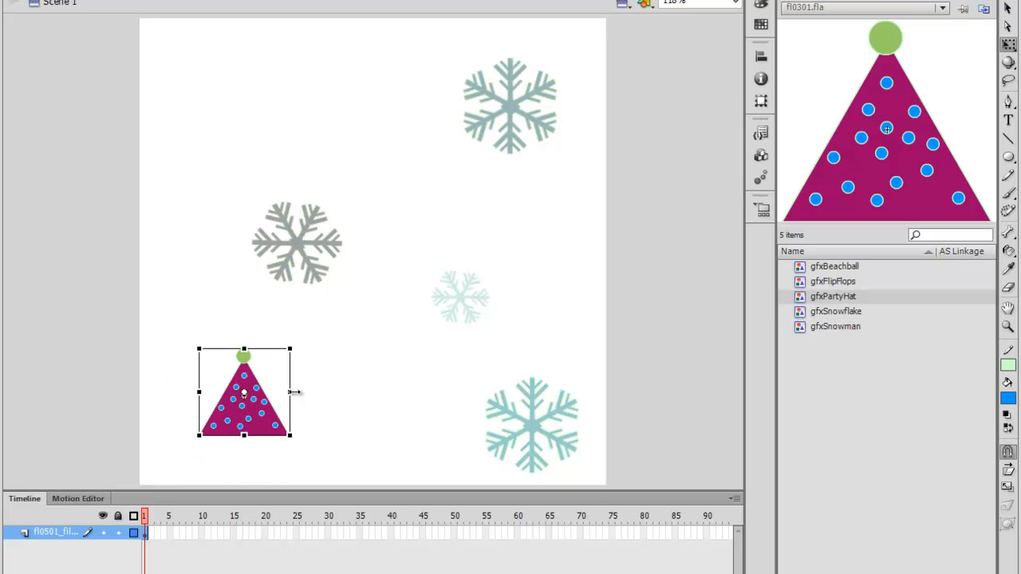
- Move the small party hat straight up to the stage's upper-left area, keeping its proportions
left_click_drag(290, 391, 266, 393)
key("ctrl+z")
left_click_drag(265, 435, 254, 139)
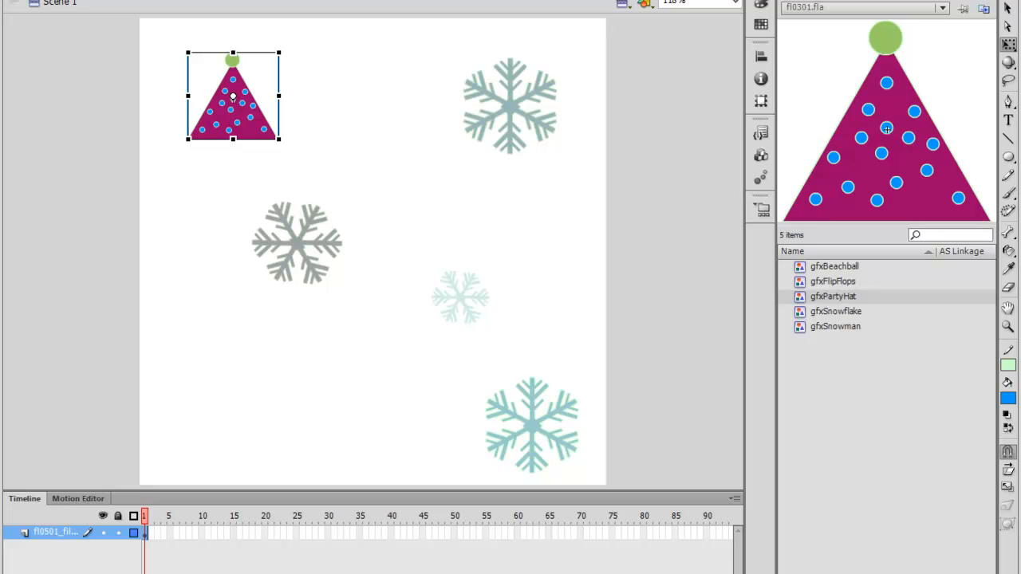
left_click(1007, 7)
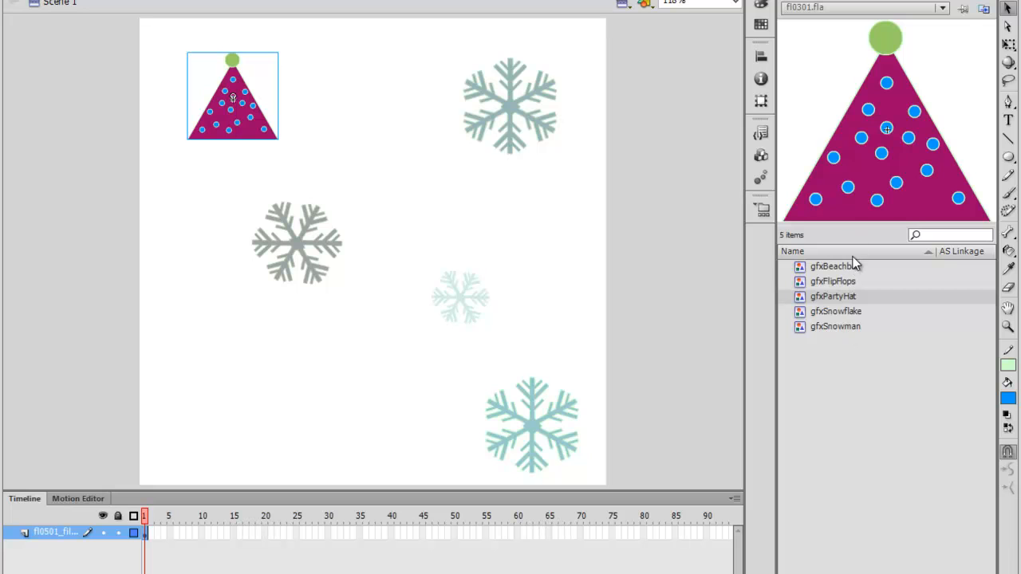
- Place a second, full-size gfxPartyHat instance in the lower-left part of the stage and show its properties
left_click_drag(842, 136, 425, 139)
left_click_drag(803, 296, 287, 385)
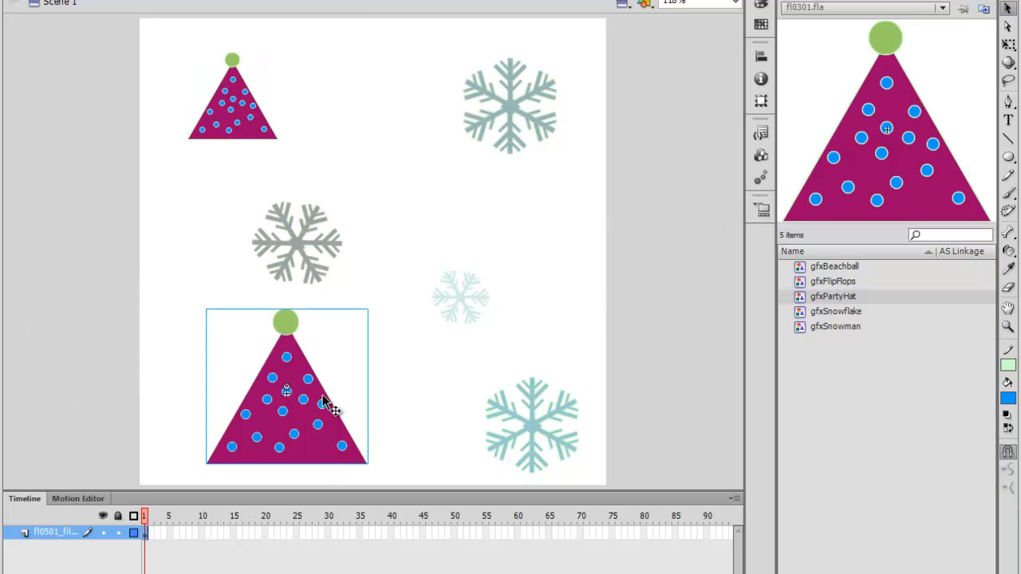
left_click(810, 4)
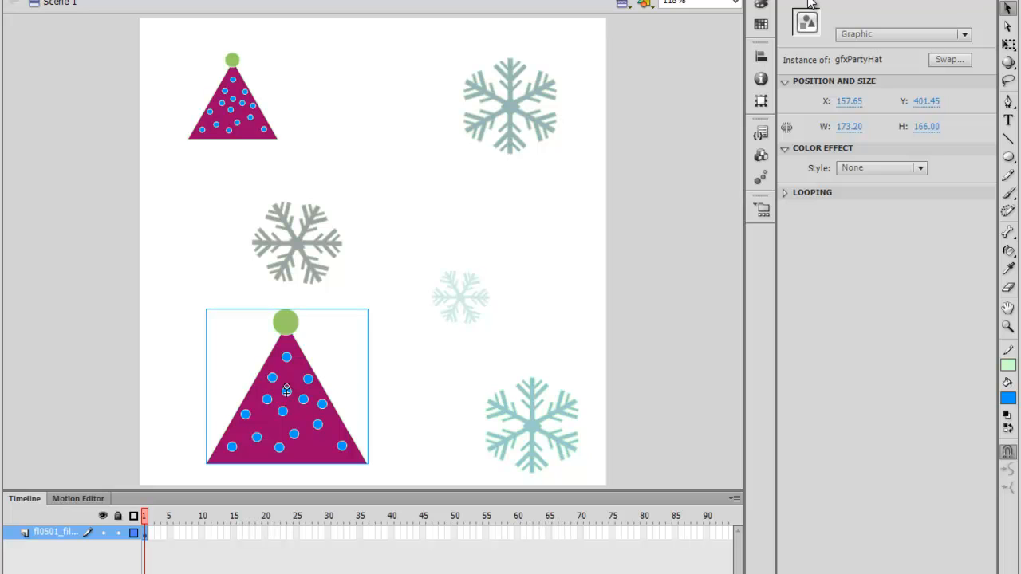
- Try the Alpha color effect on the large party hat and set it to 100%
left_click(881, 168)
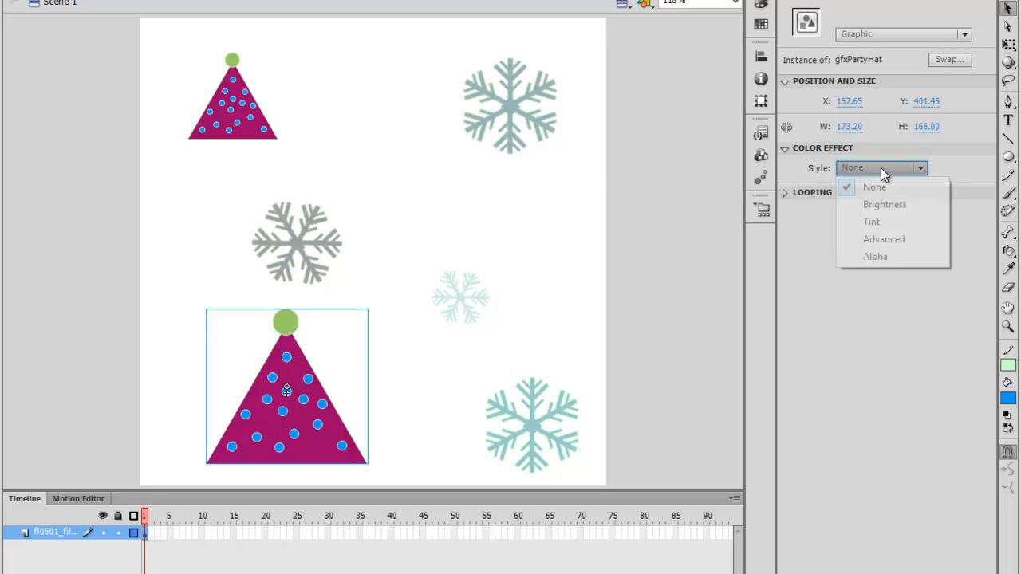
left_click(876, 258)
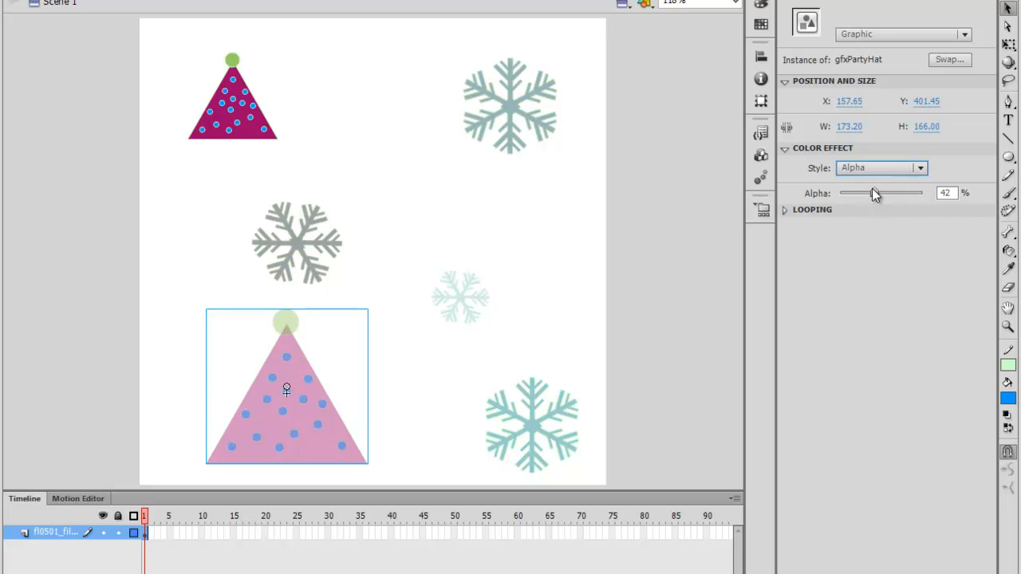
left_click_drag(873, 191, 917, 192)
- Apply a green Tint (red 0, green 204, blue 51) at 40% to the large party hat
left_click(921, 169)
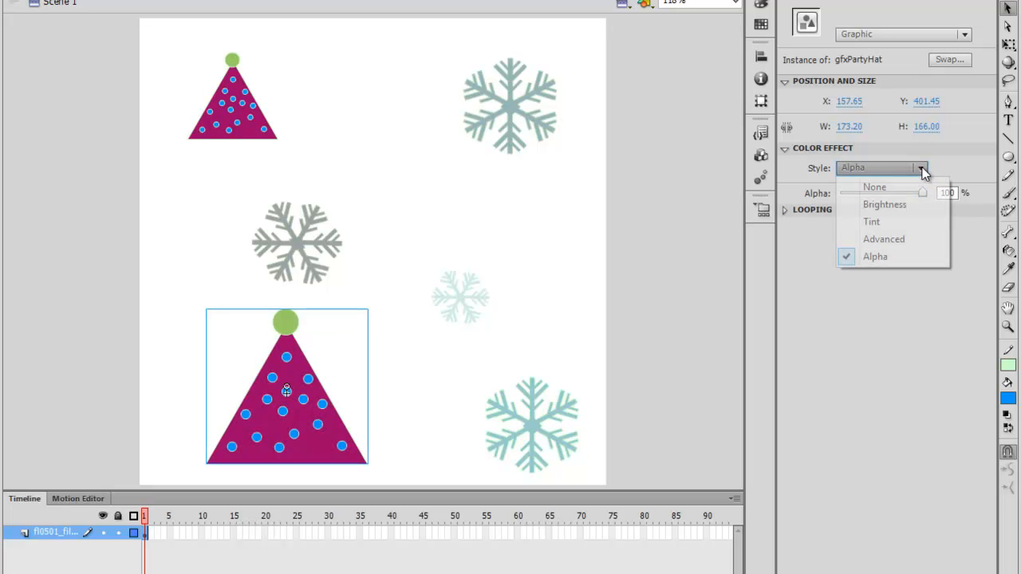
left_click(887, 222)
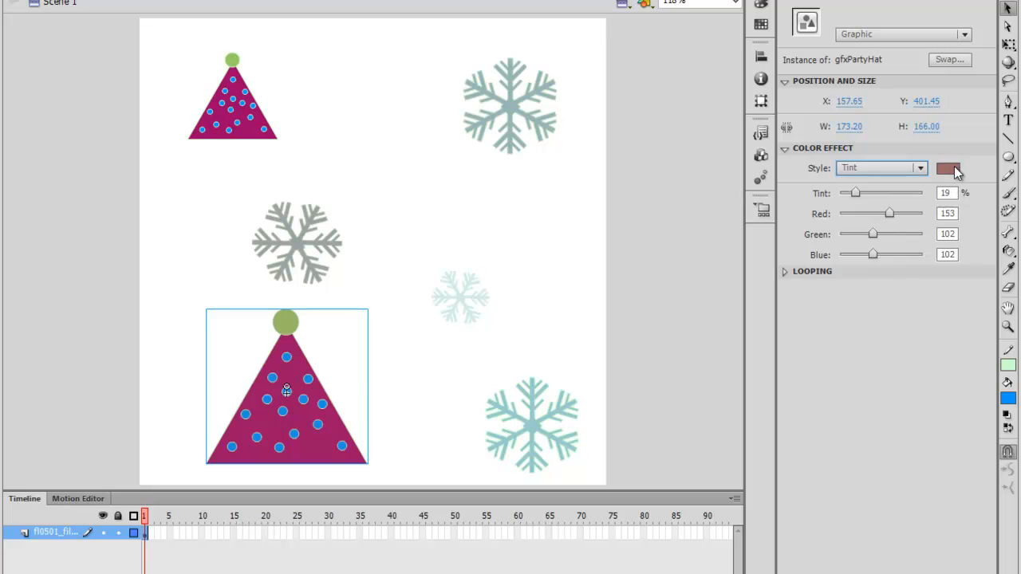
left_click(957, 174)
left_click(975, 211)
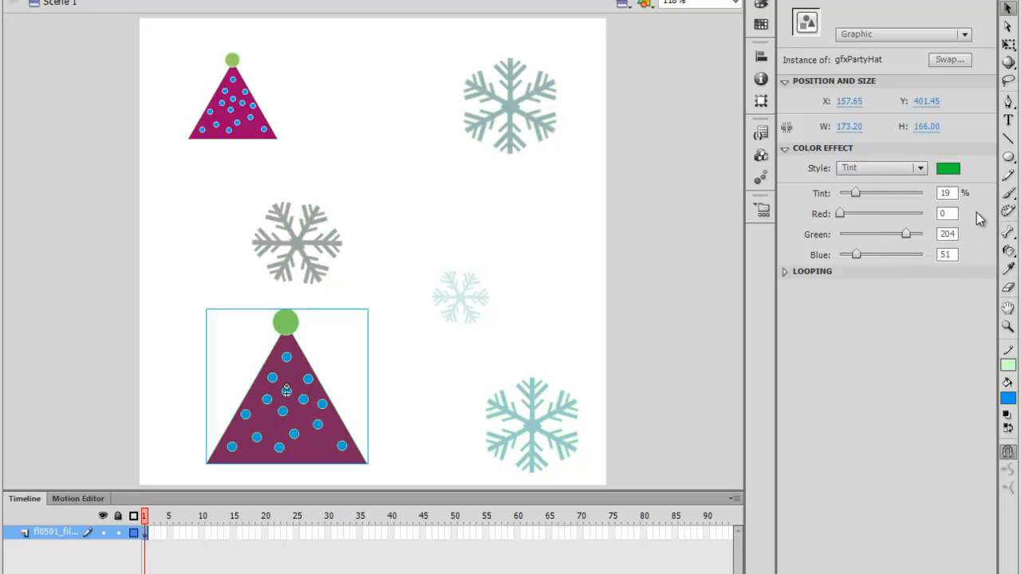
mouse_move(860, 194)
left_mouse_down()
mouse_move(892, 193)
mouse_move(874, 194)
left_mouse_up()
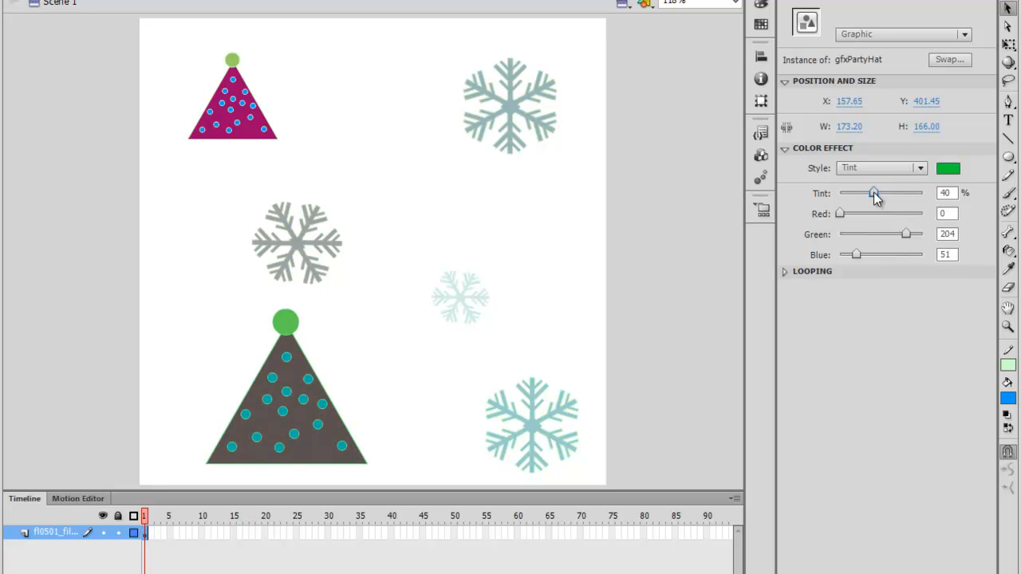